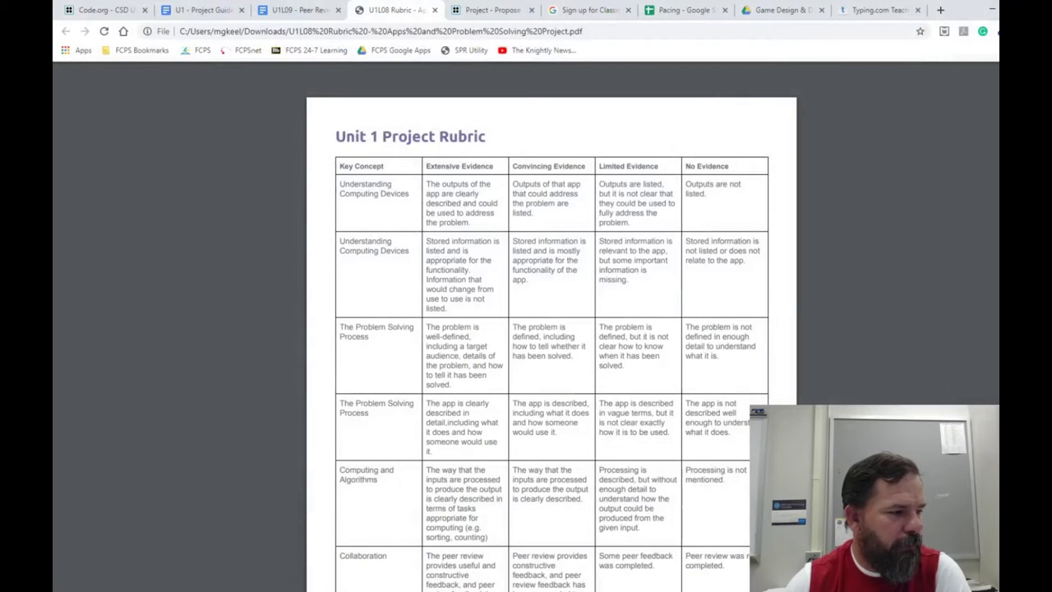
Review the Unit 1 Project Rubric PDF, then return to the Classroom assignment draft.
scroll(502, 407, "down", 2)
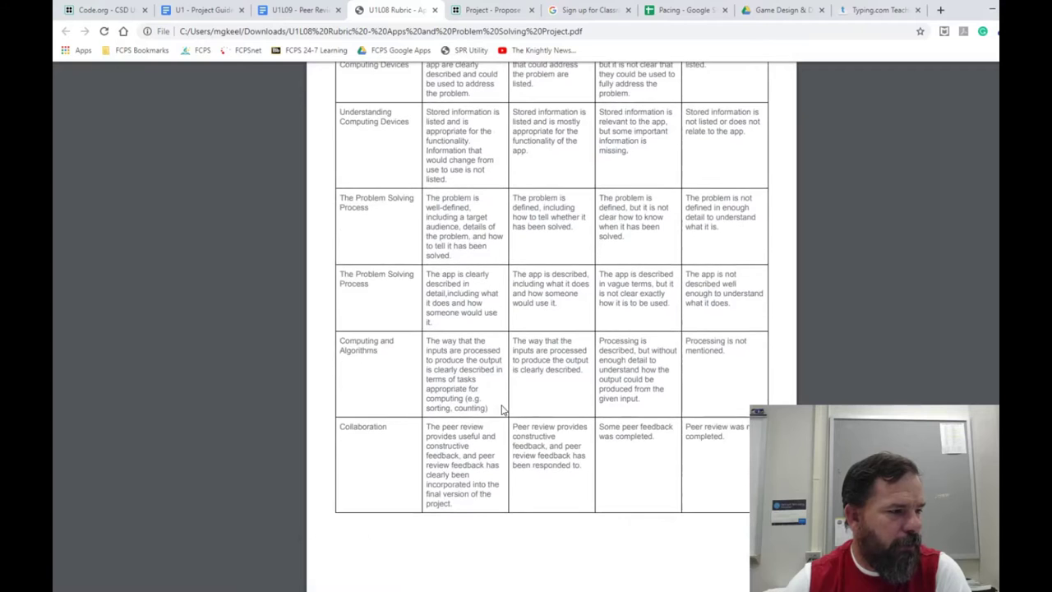
scroll(501, 406, "up", 2)
key("alt+Tab")
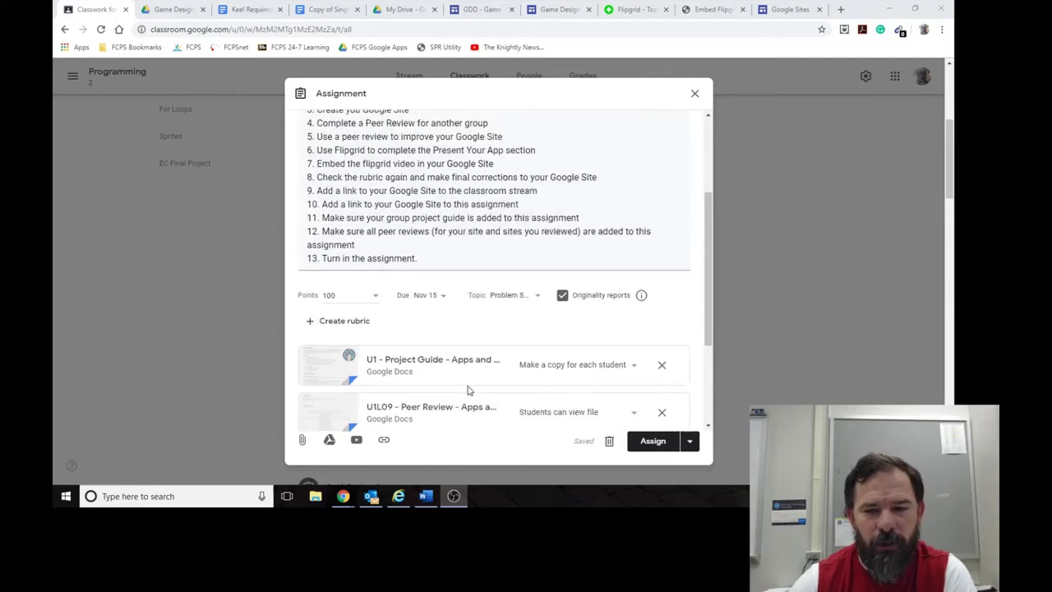
Scroll through the 100-point assignment draft and its attached U1 Project Guide.
scroll(466, 395, "down", 1)
scroll(470, 389, "up", 1)
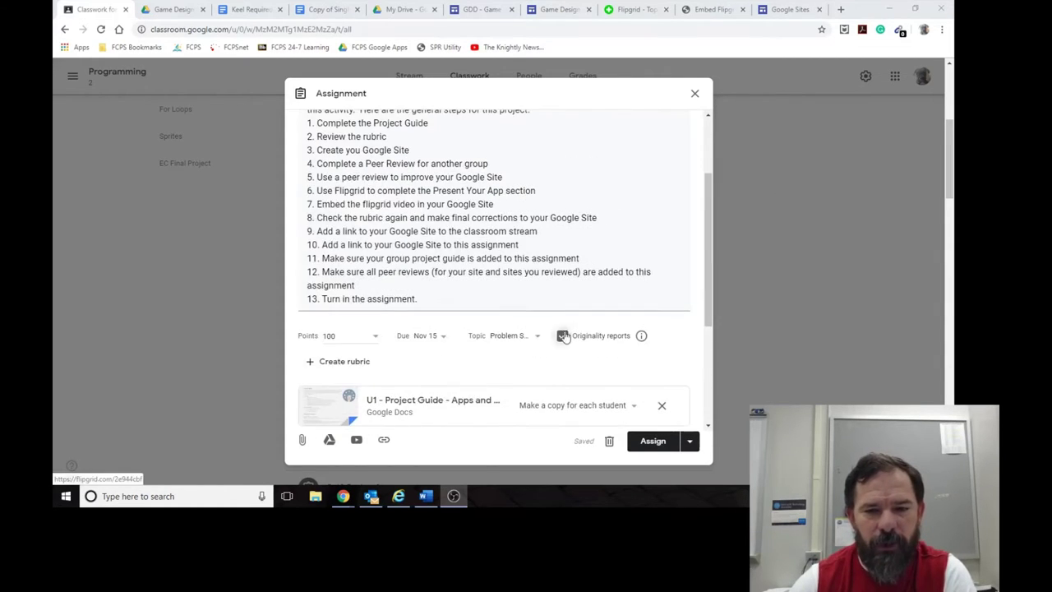
left_click(343, 366)
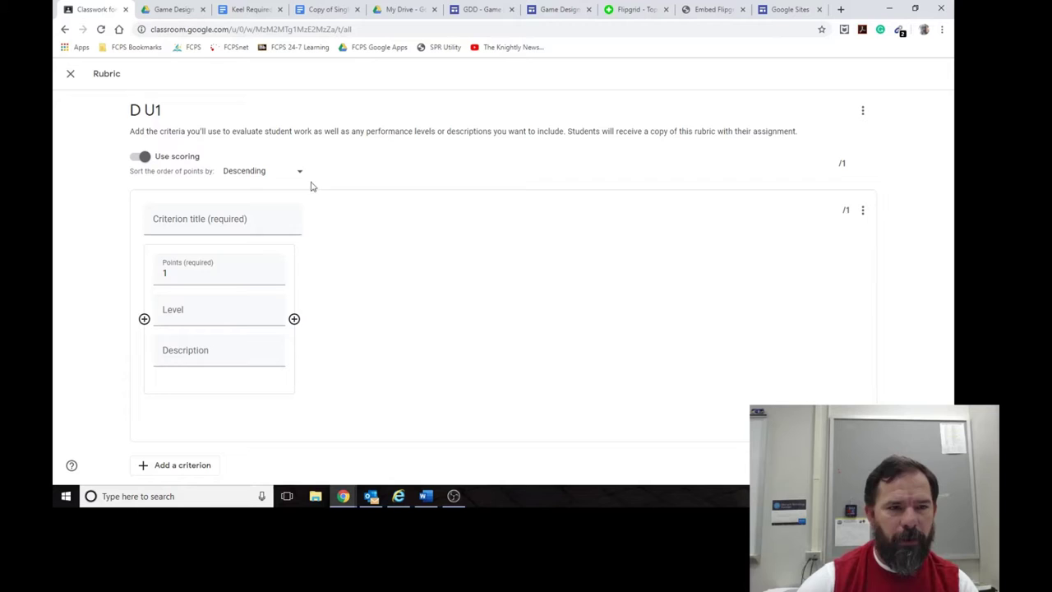
left_click(144, 158)
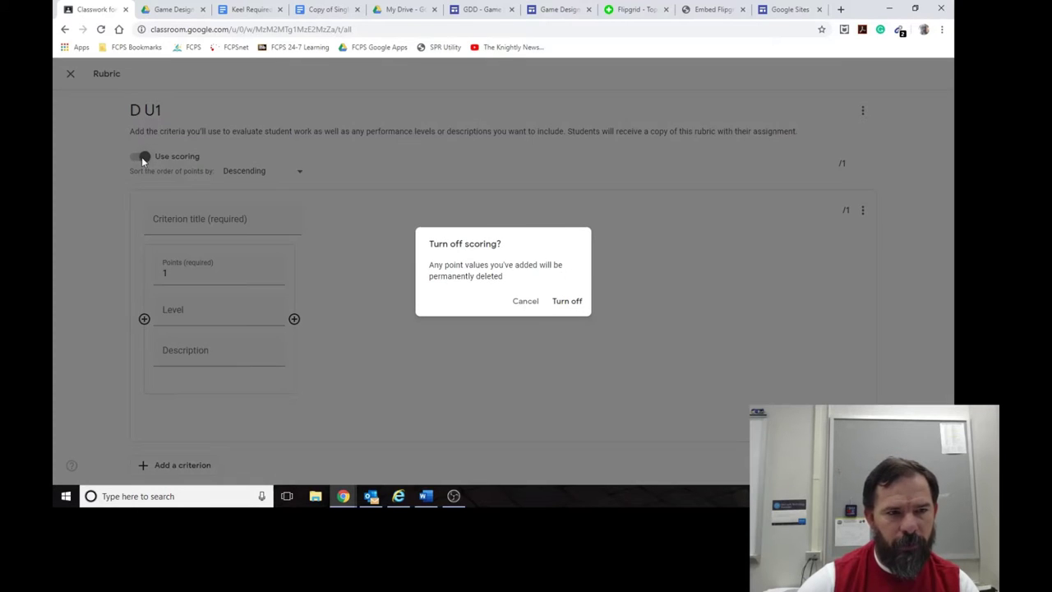
key("Escape")
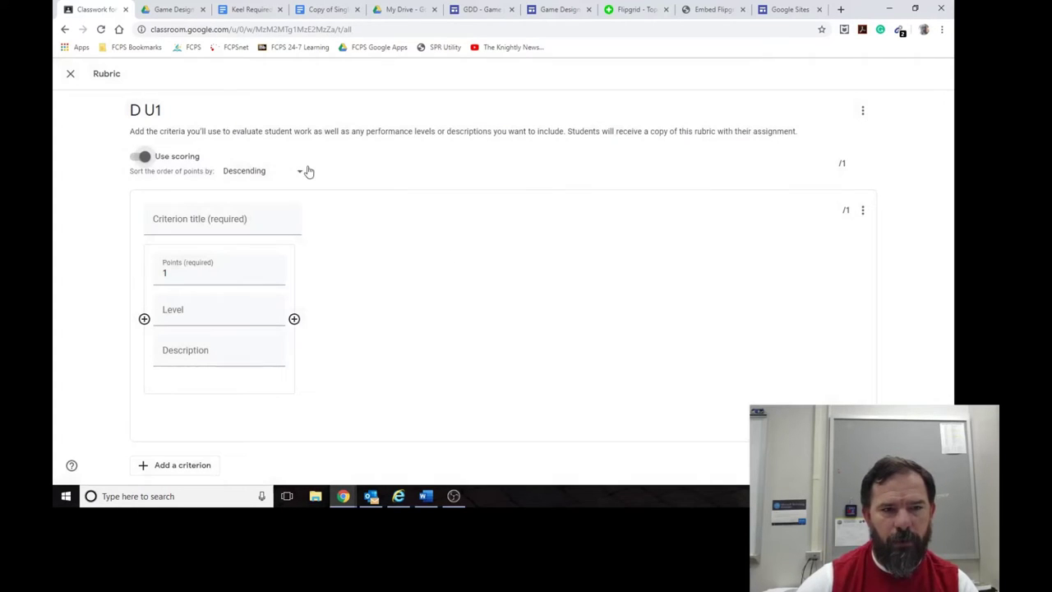
left_click(247, 177)
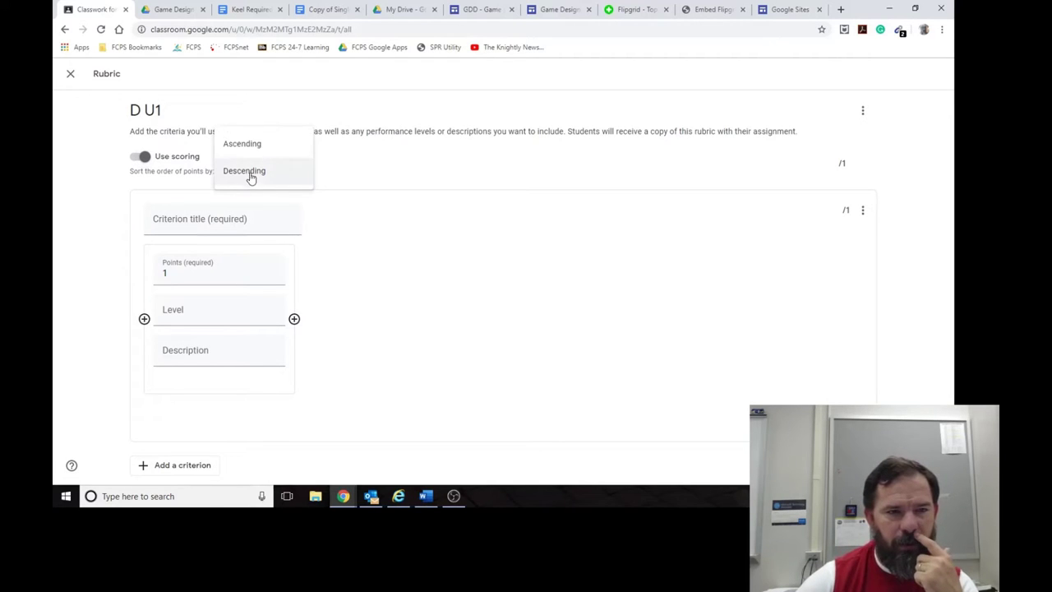
left_click(257, 153)
left_click(254, 173)
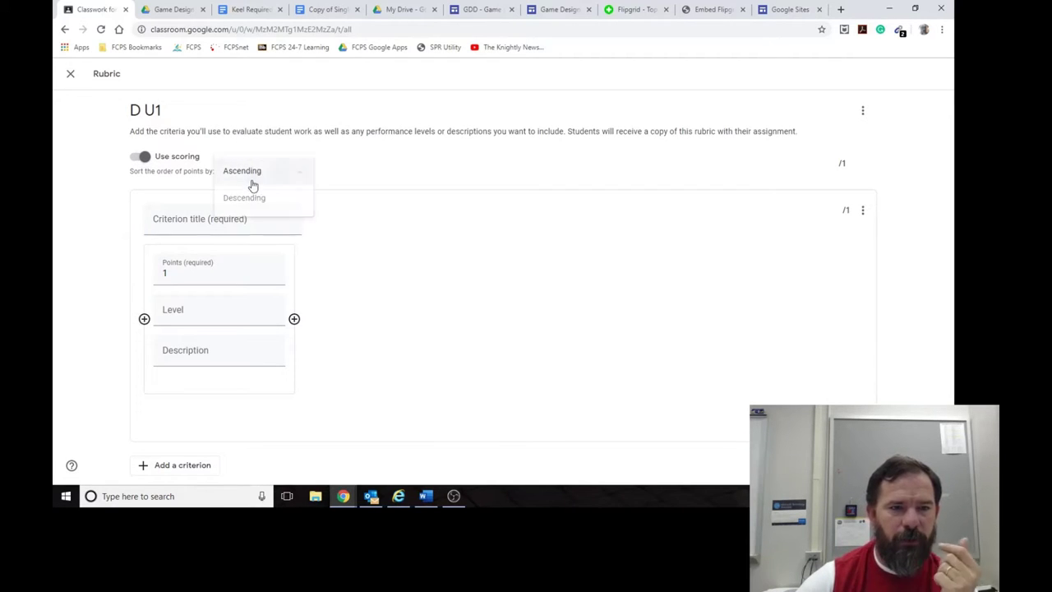
left_click(245, 198)
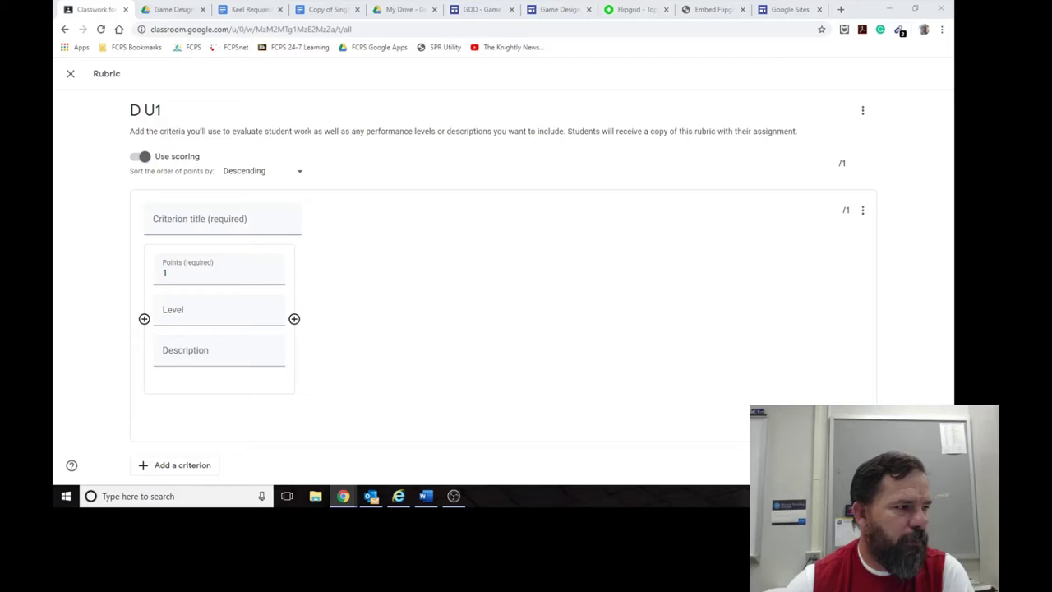
Title the first criterion 'Understanding Computing Devices' and give its first level 4 points.
left_click(186, 229)
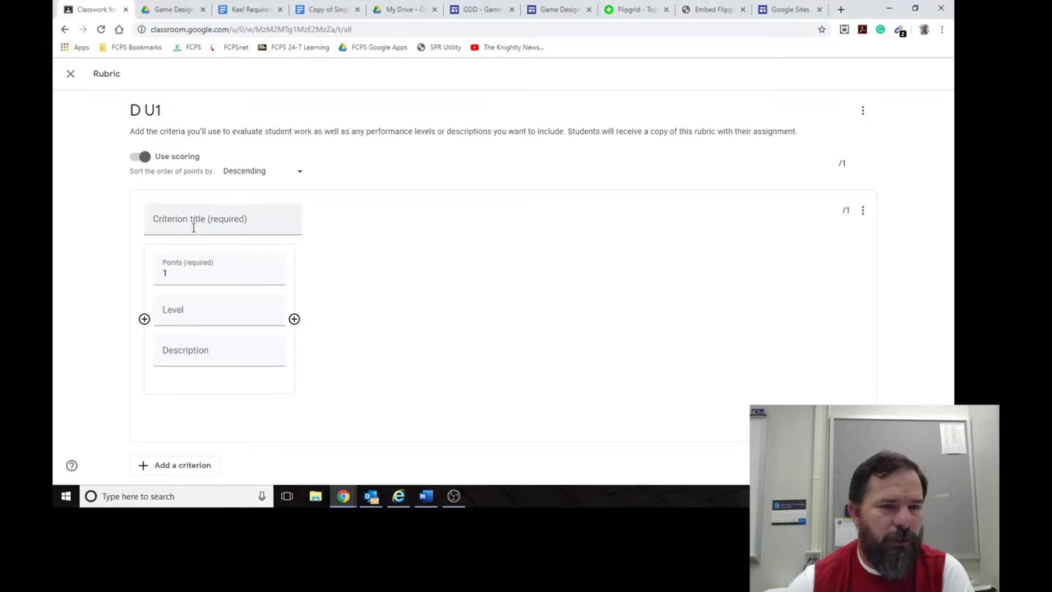
type("Understanding Computing Devices")
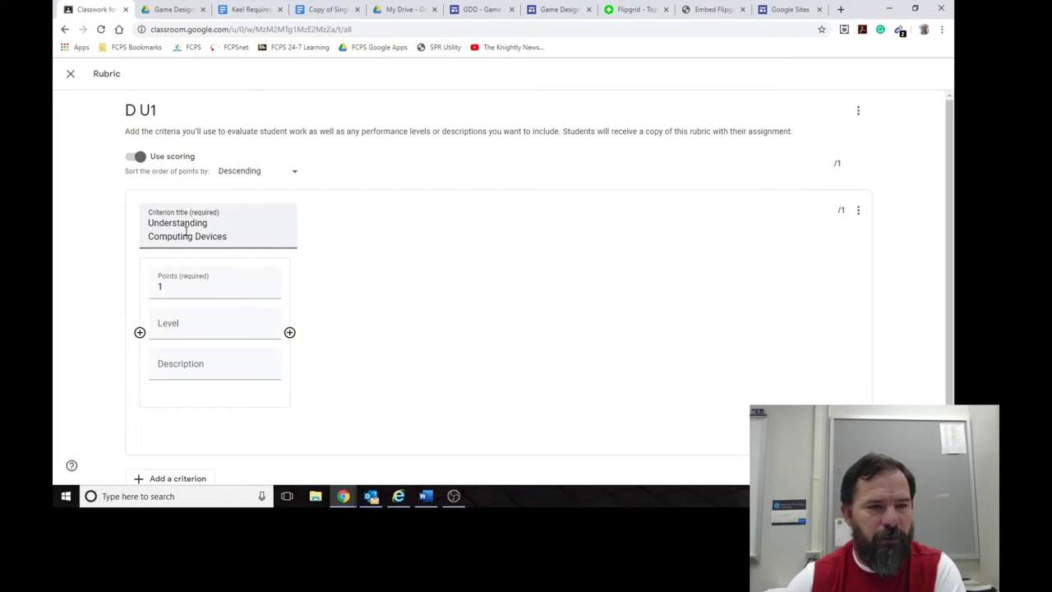
left_click(149, 236)
key("BackSpace")
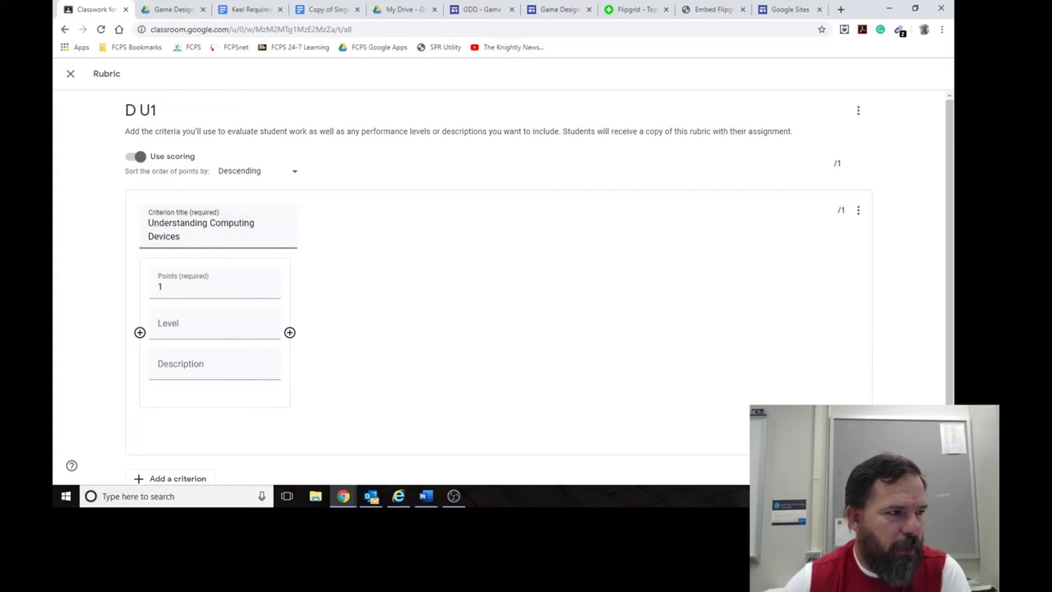
left_click_drag(178, 294, 152, 289)
type("4")
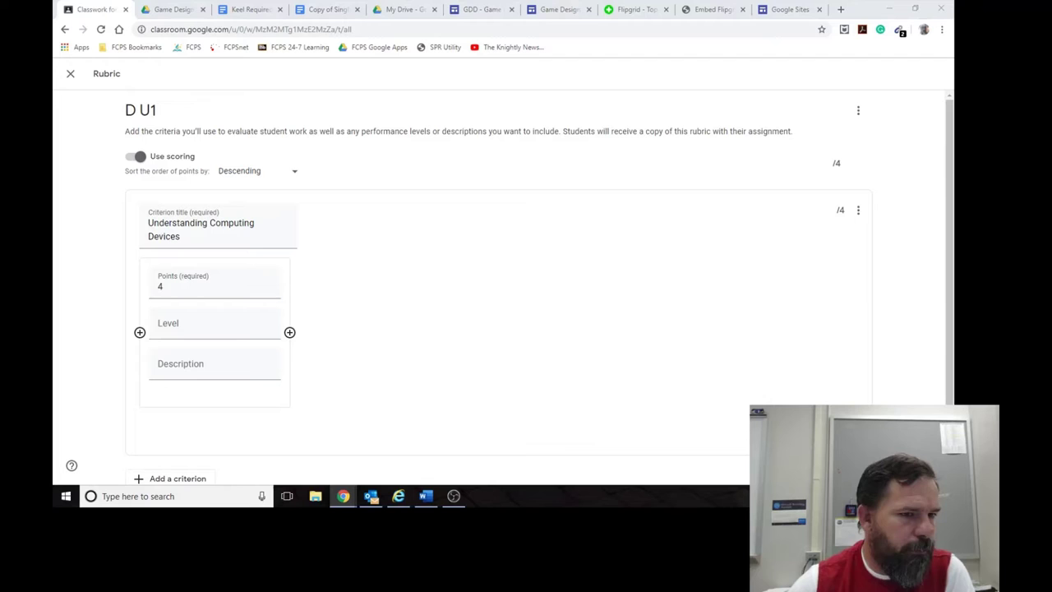
Paste the Extensive Evidence description for the 4-point level and fix its line breaks and spacing.
left_click(170, 370)
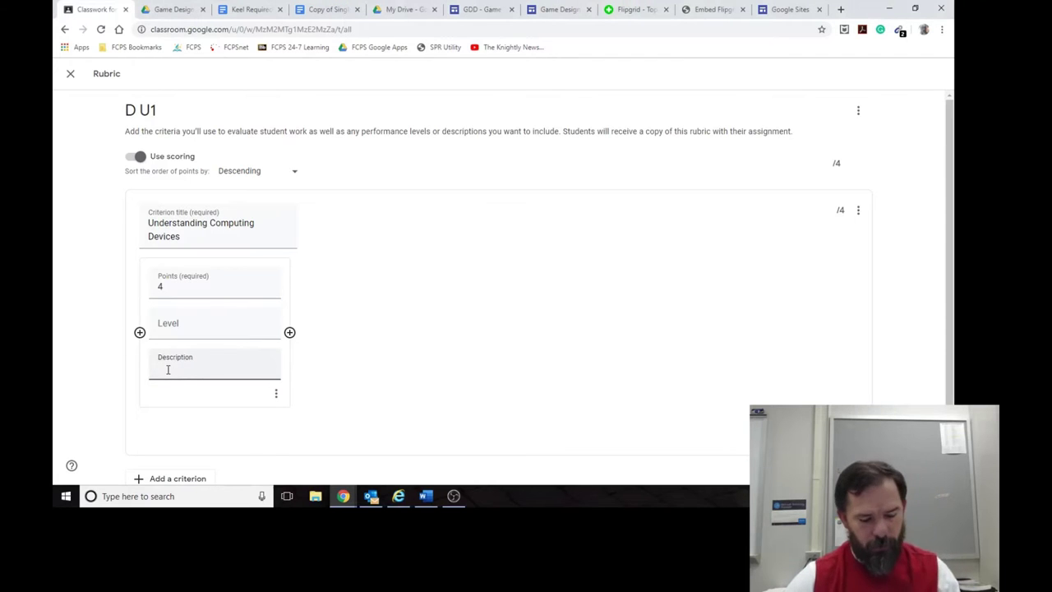
type("The outputs of the app are clearly described and could be used to address the problem.")
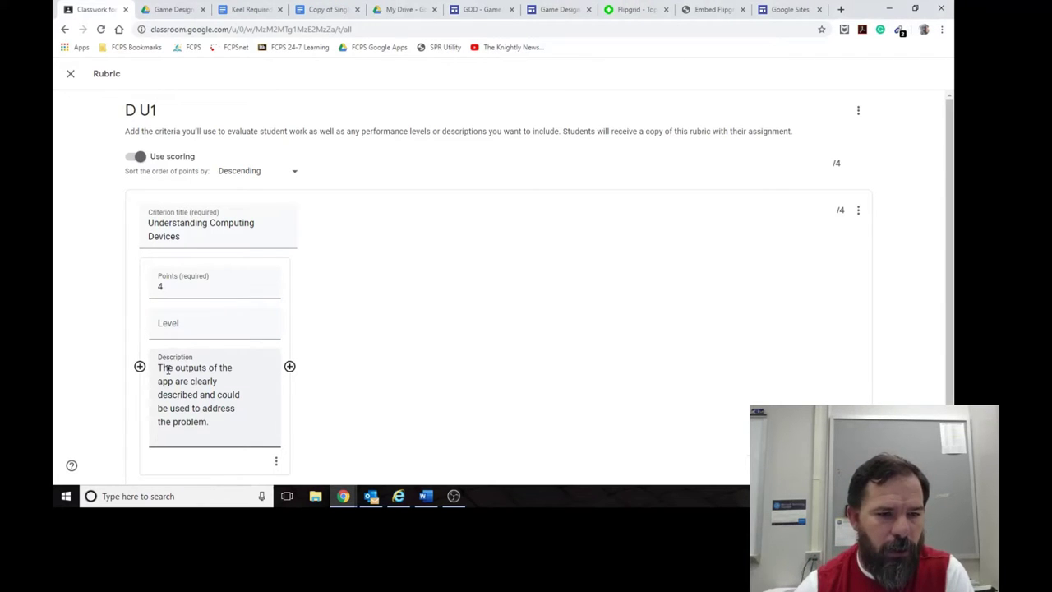
key("BackSpace")
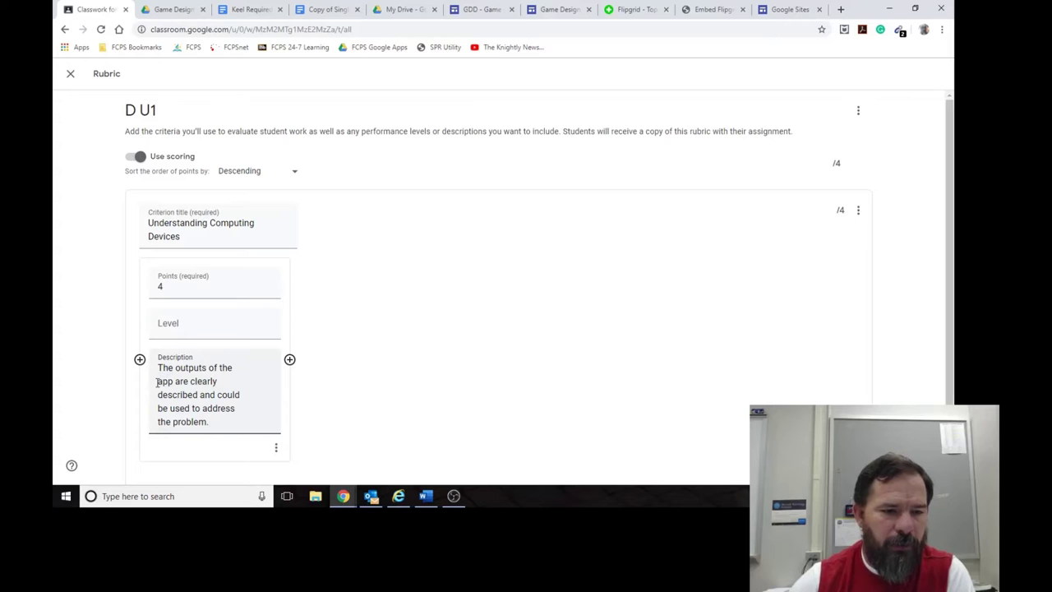
left_click(157, 382)
key("BackSpace")
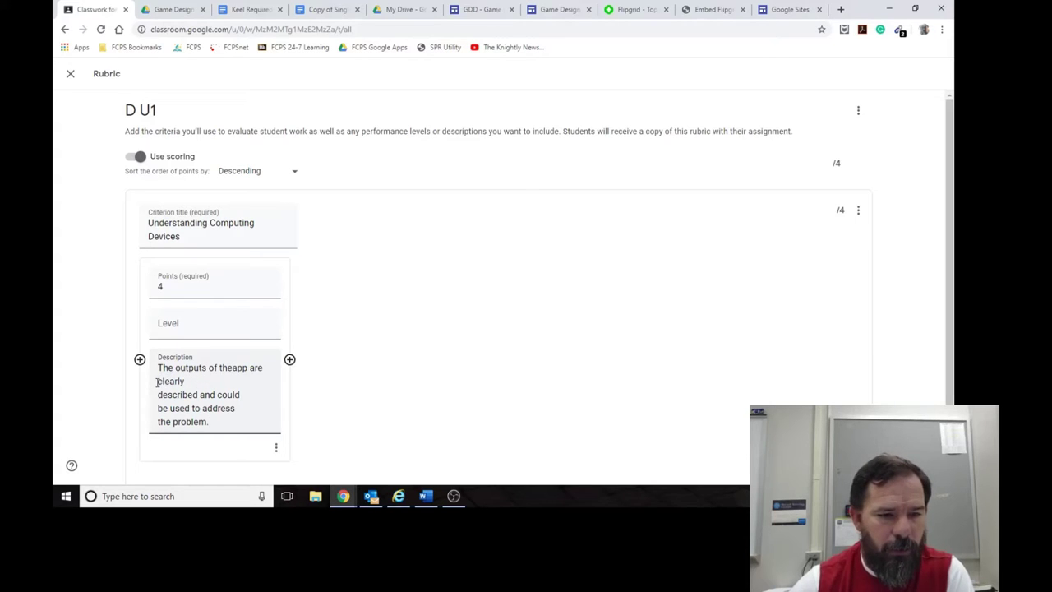
left_click(157, 394)
key("BackSpace")
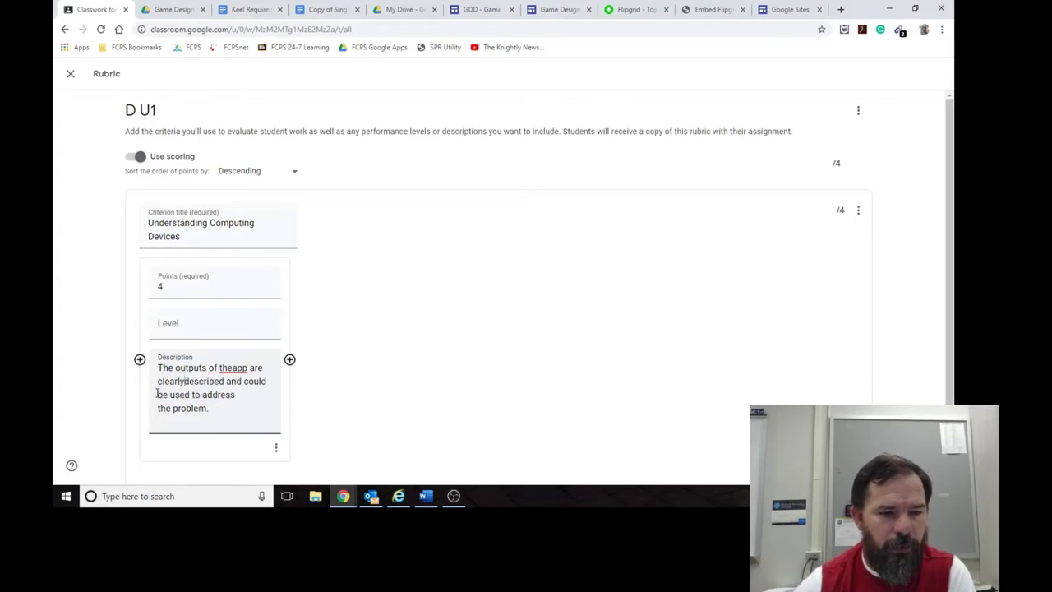
left_click(157, 409)
key("BackSpace")
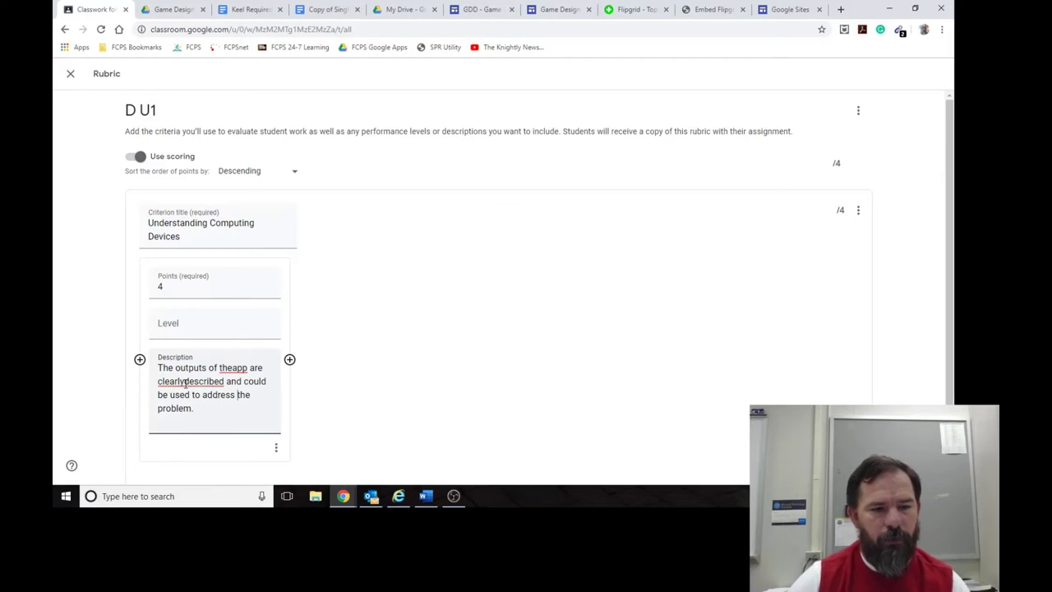
left_click(187, 381)
left_click(233, 367)
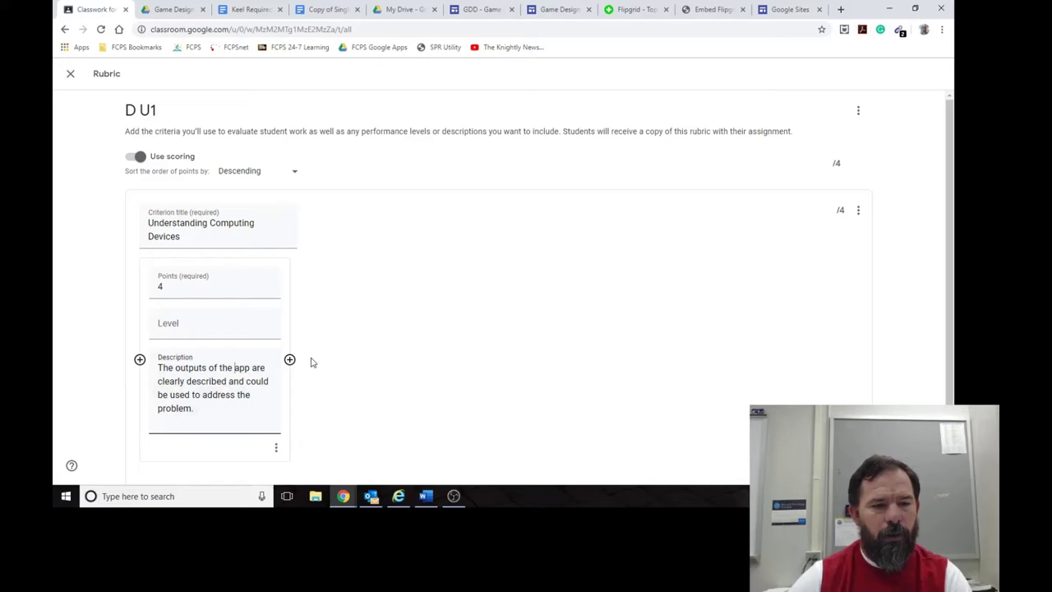
scroll(313, 362, "down", 1)
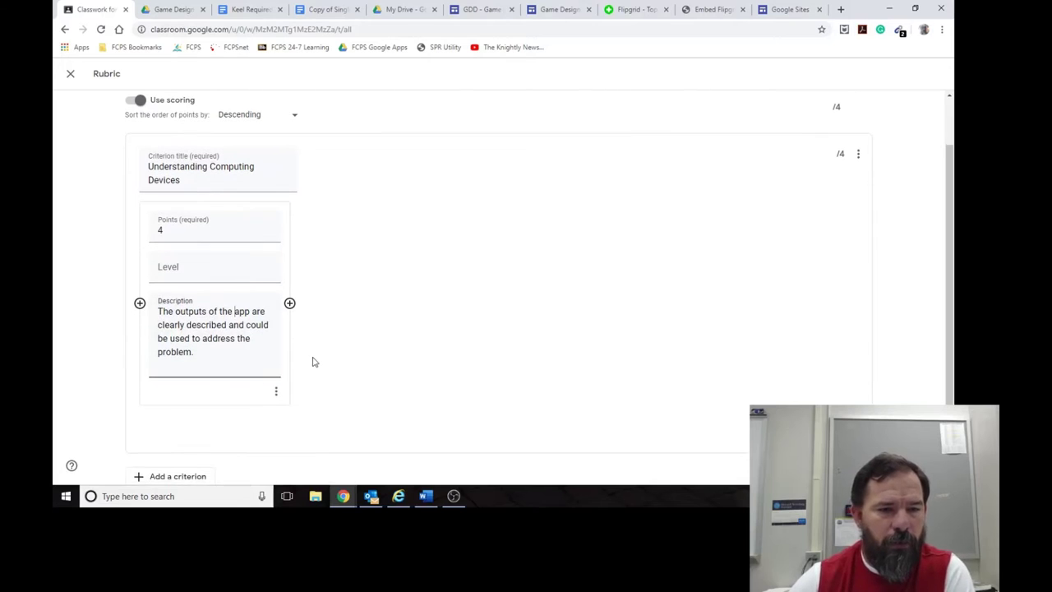
Add a 3-point level with the Convincing Evidence description, joining its broken lines.
left_click(289, 304)
type("3")
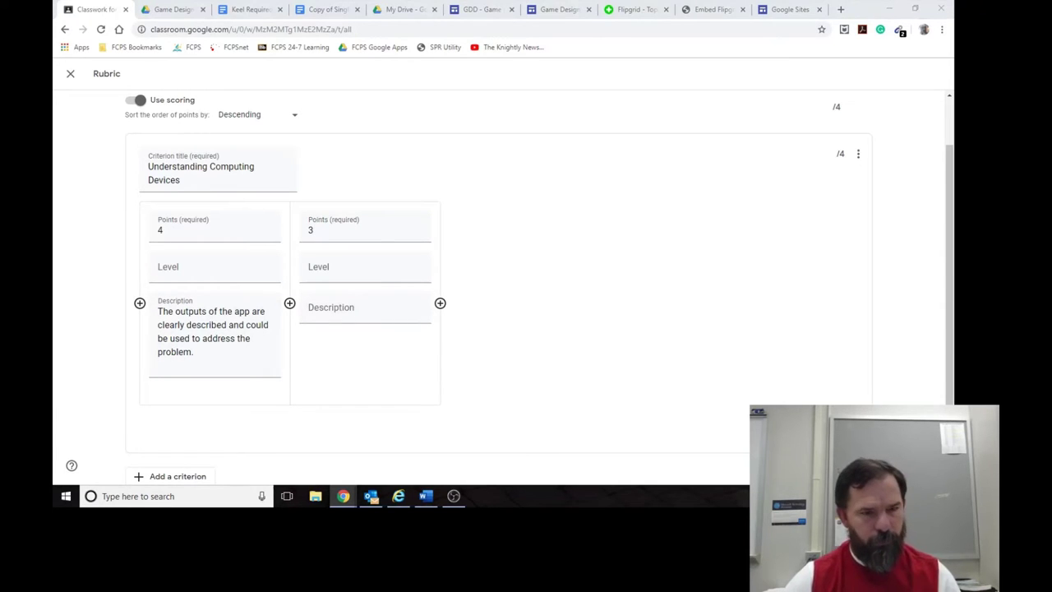
left_click(346, 318)
type("Outputs of that app that could address the problem are listed.")
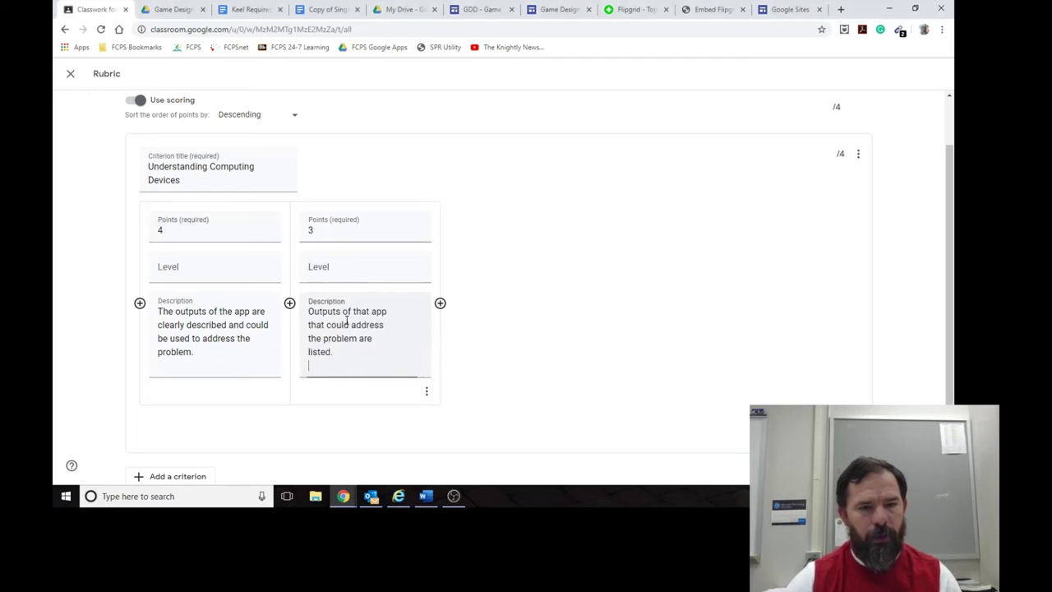
left_click(309, 352)
key("BackSpace")
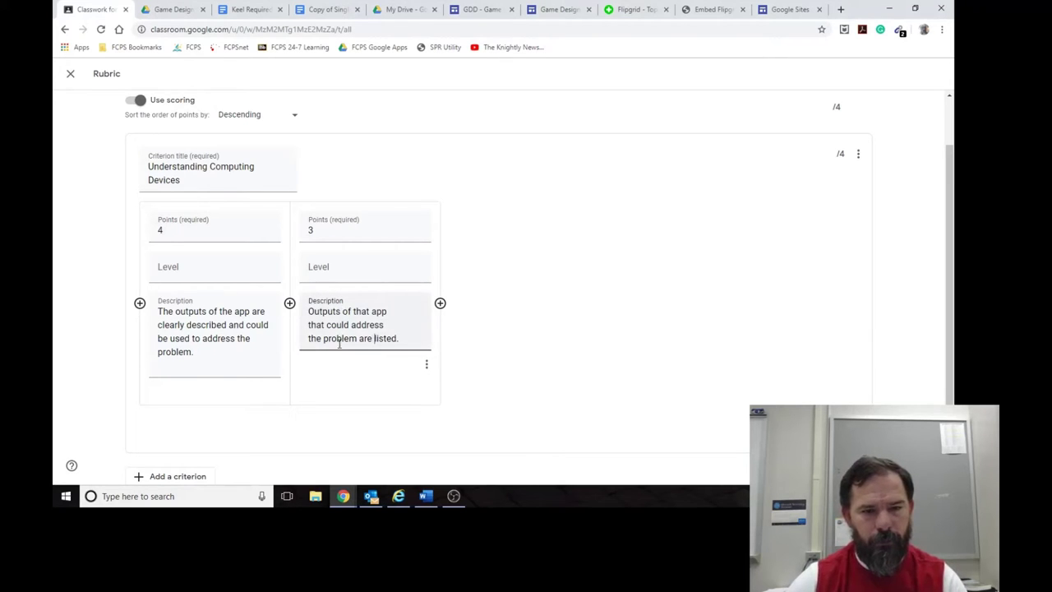
left_click(310, 337)
key("BackSpace")
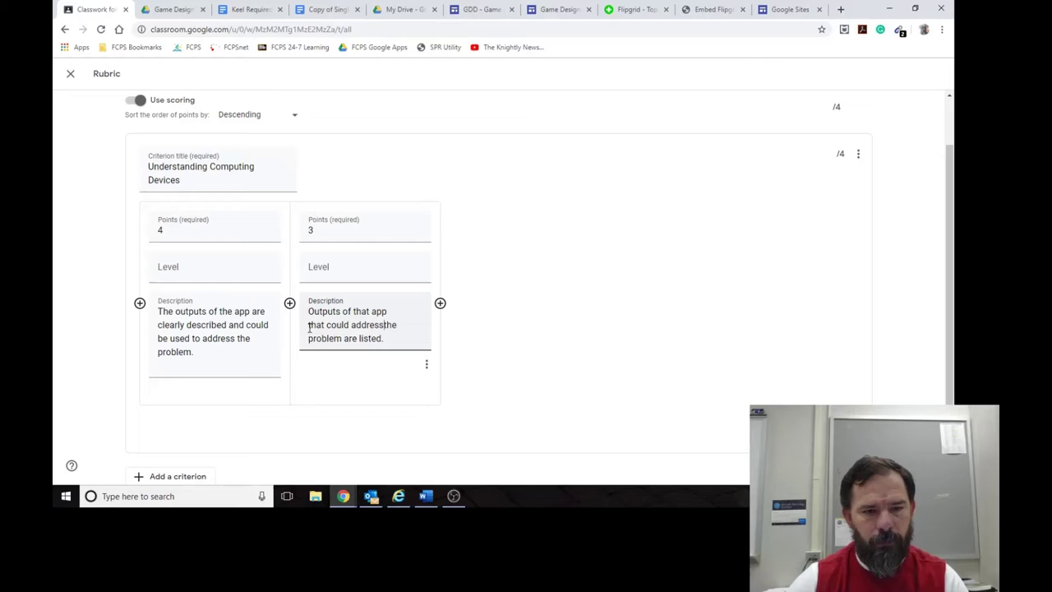
left_click(309, 325)
key("BackSpace")
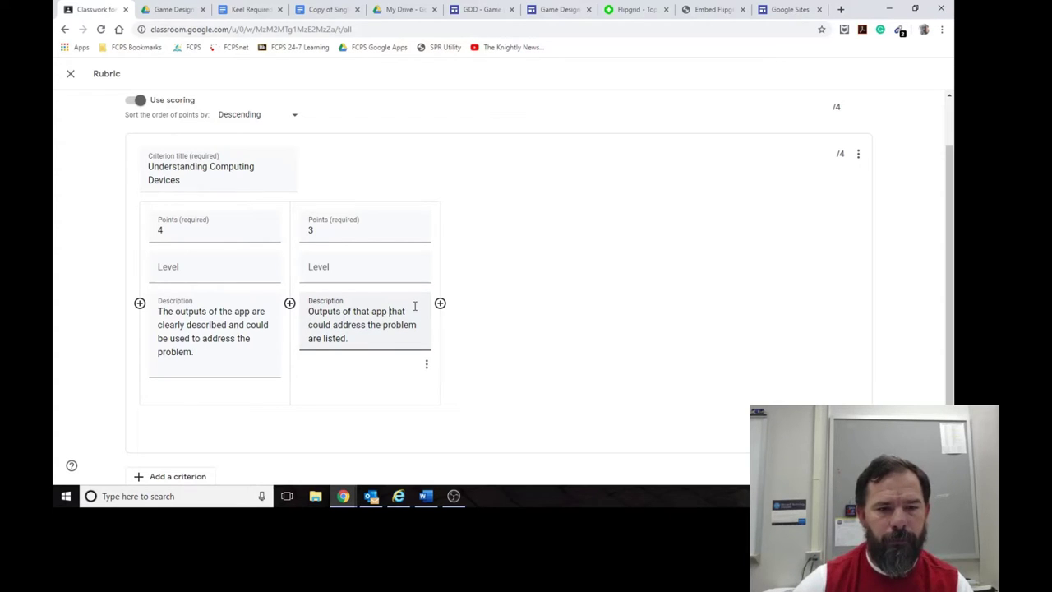
Add the 2- and 1-point levels and correct the 1-point description's wording.
left_click(441, 303)
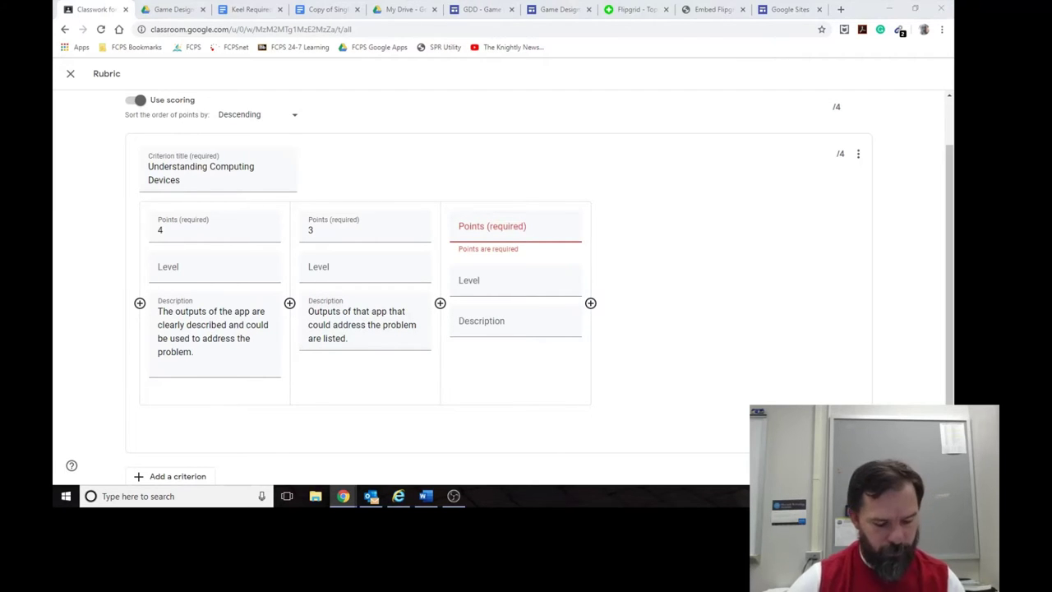
left_click(505, 239)
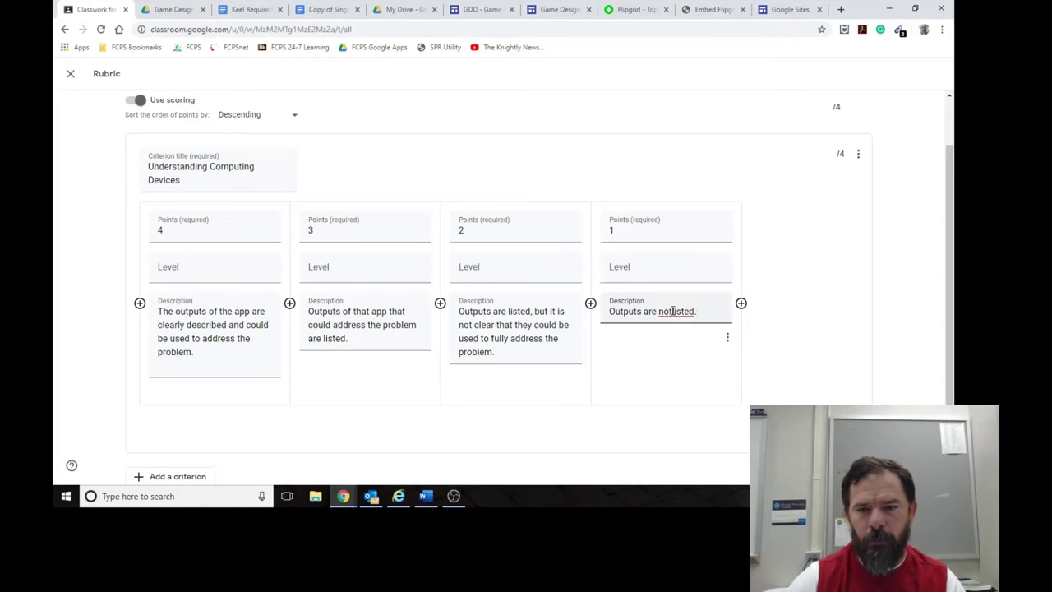
left_click(671, 310)
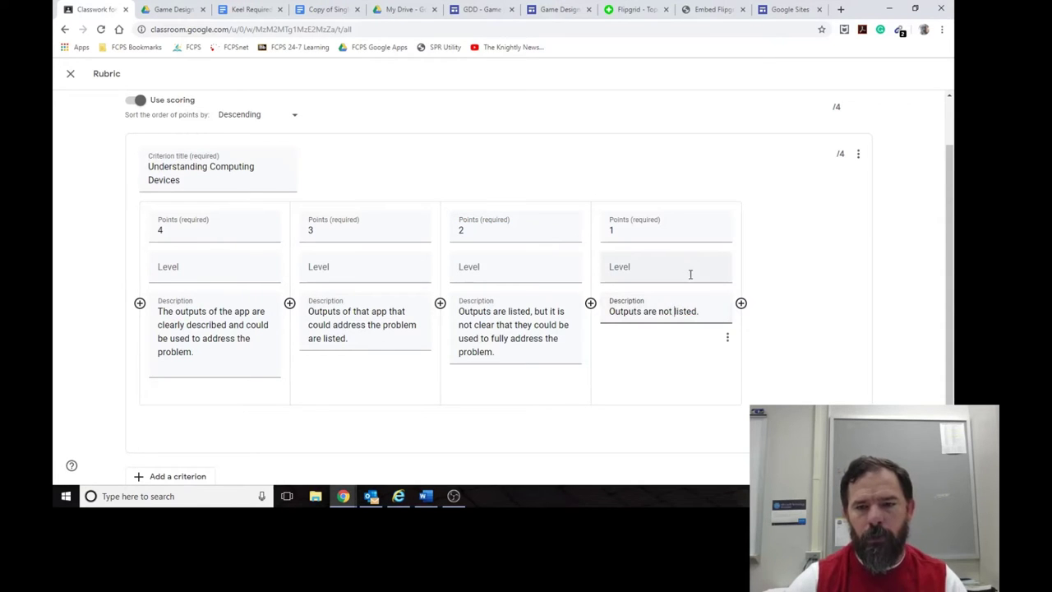
scroll(791, 387, "down", 1)
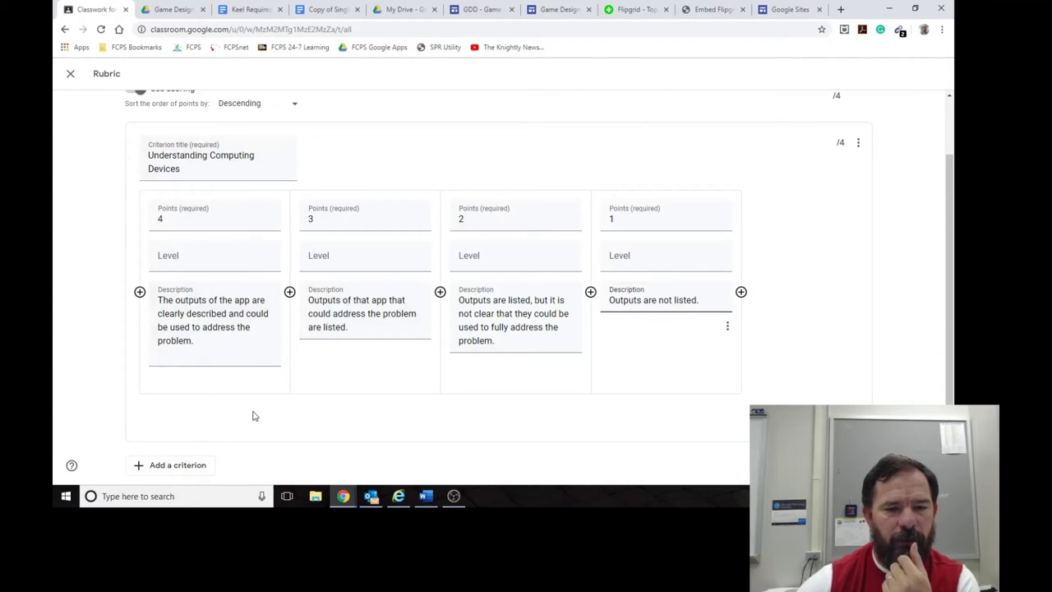
Add the Understanding Stored Information criterion, trying Ascending sort order before keeping Descending.
left_click(168, 472)
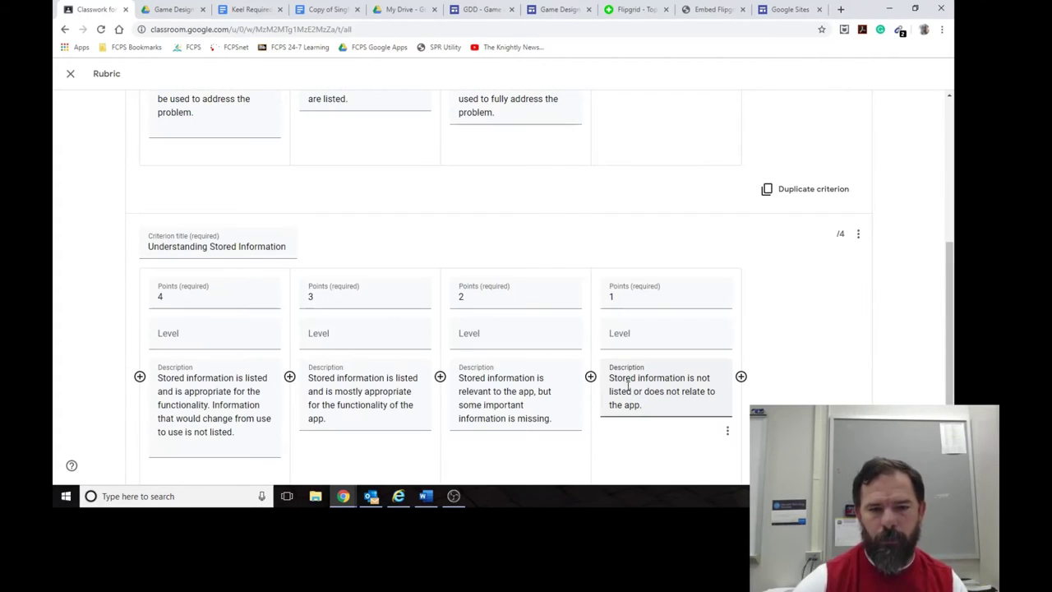
scroll(627, 383, "up", 10)
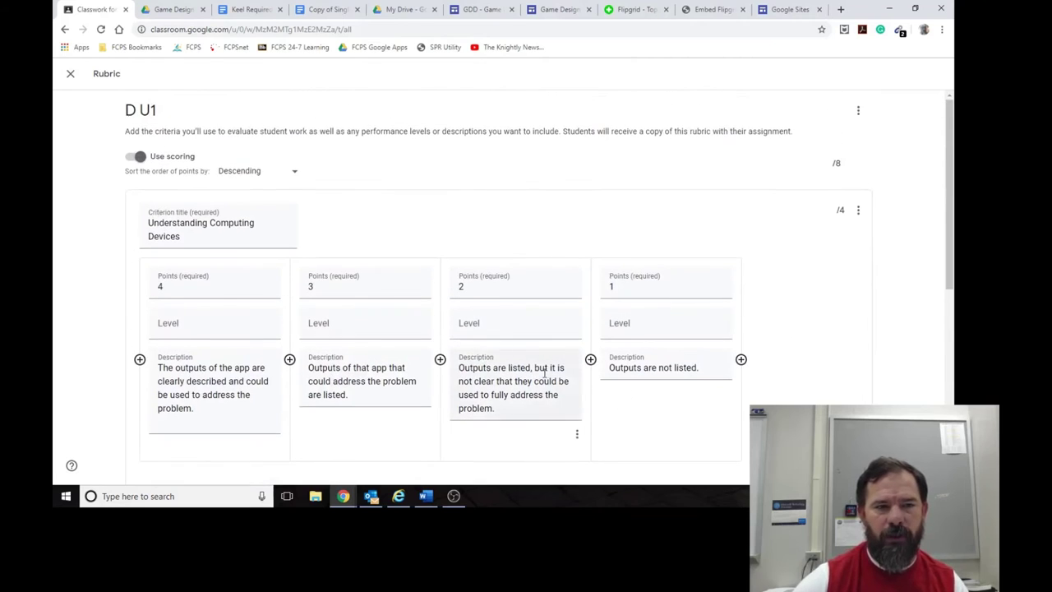
left_click(276, 175)
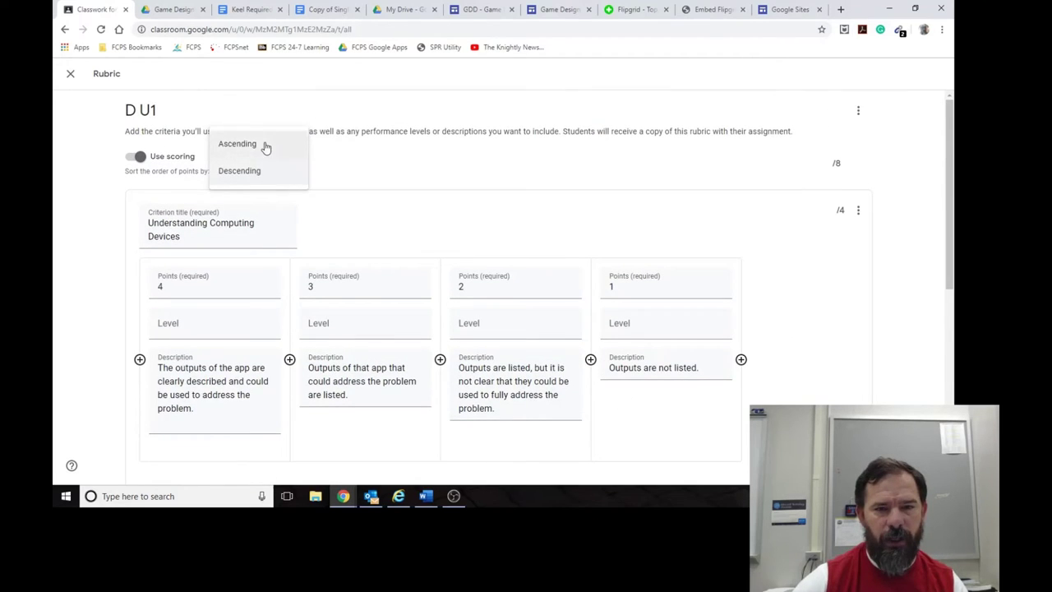
left_click(265, 147)
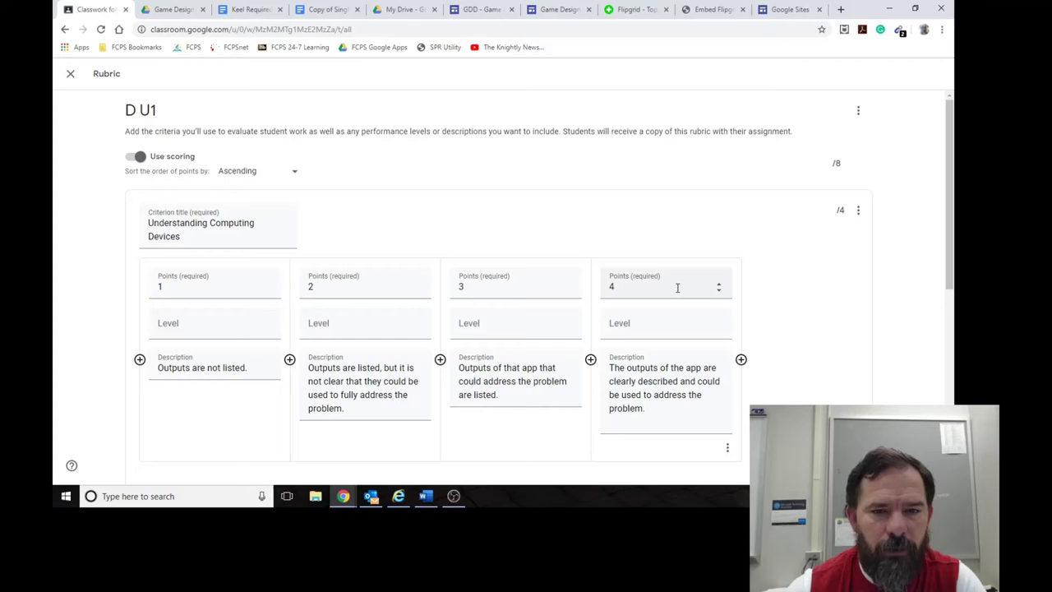
left_click(270, 170)
left_click(256, 199)
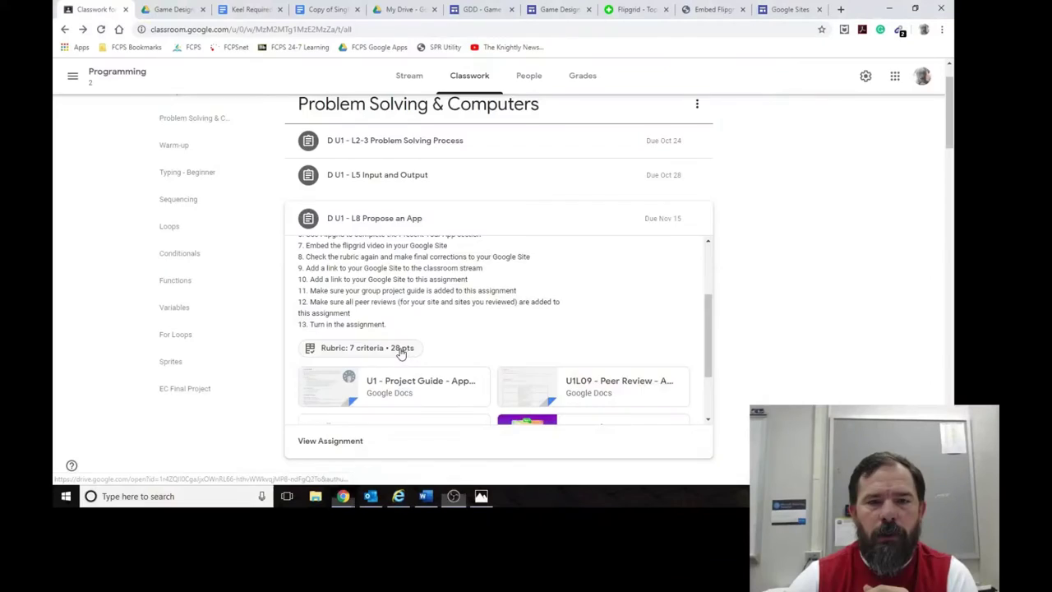
left_click(402, 350)
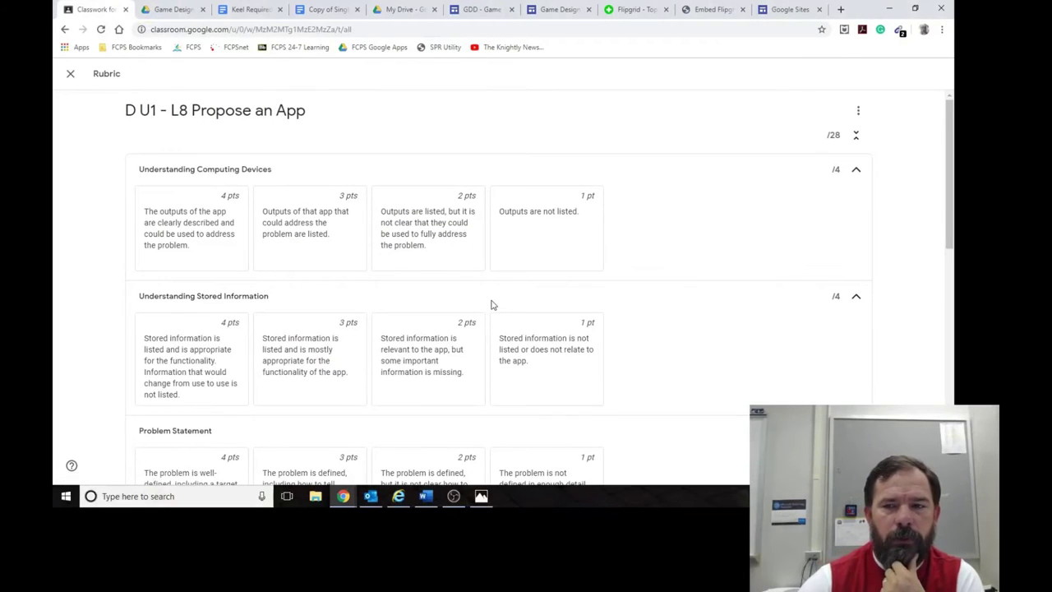
scroll(492, 305, "down", 6)
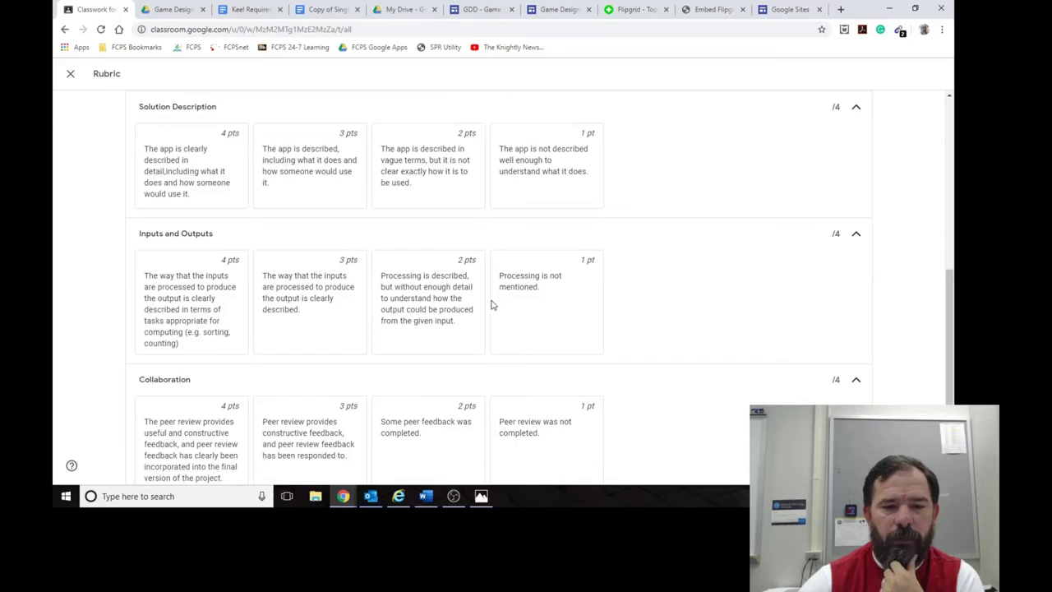
scroll(492, 305, "down", 2)
scroll(492, 304, "up", 8)
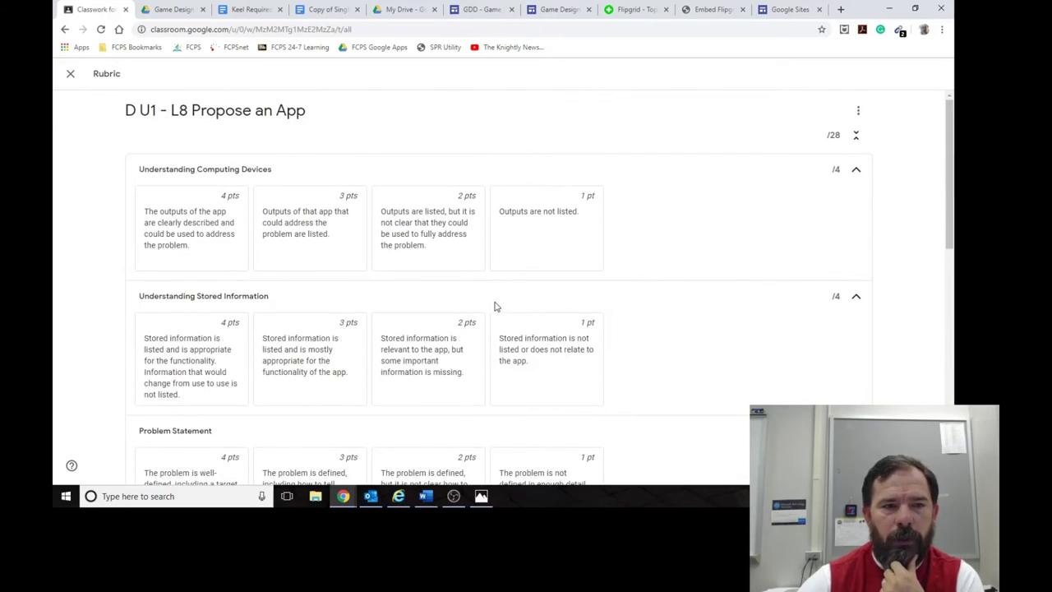
left_click(70, 76)
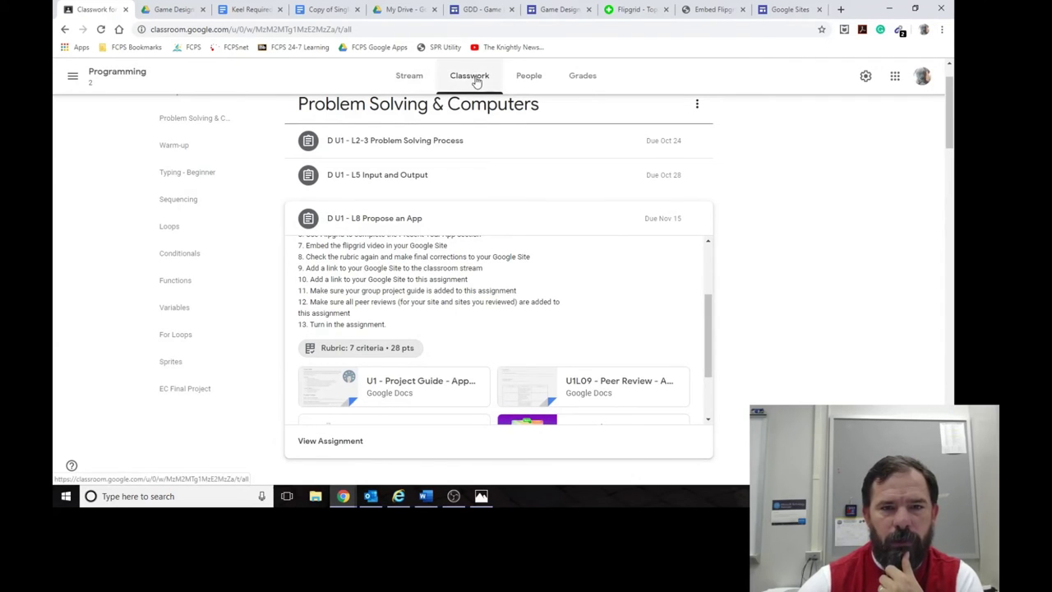
scroll(496, 280, "down", 3)
scroll(746, 307, "down", 3)
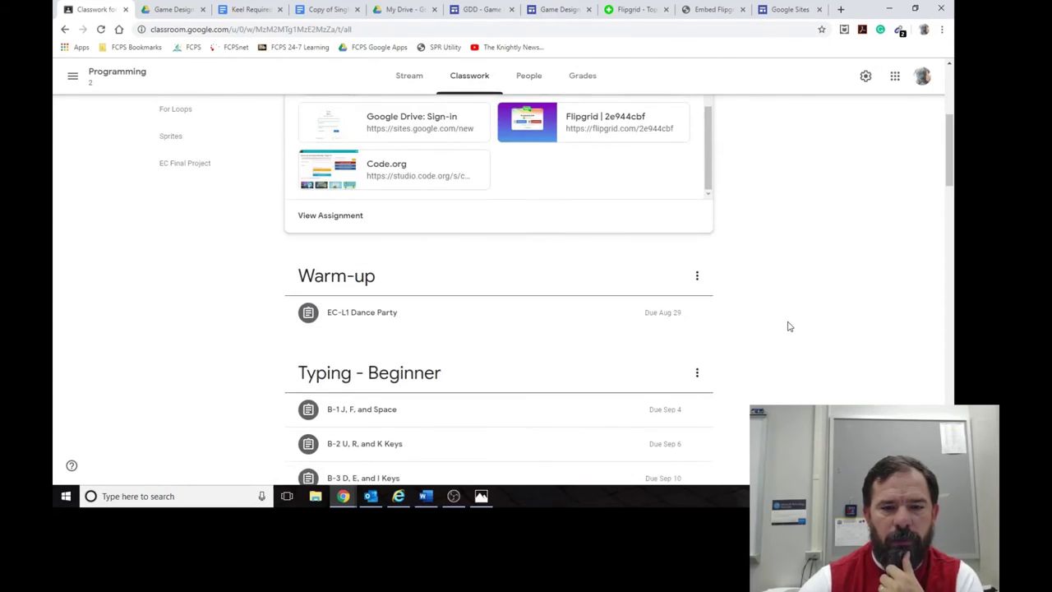
scroll(789, 327, "up", 3)
scroll(470, 317, "up", 2)
scroll(469, 317, "up", 3)
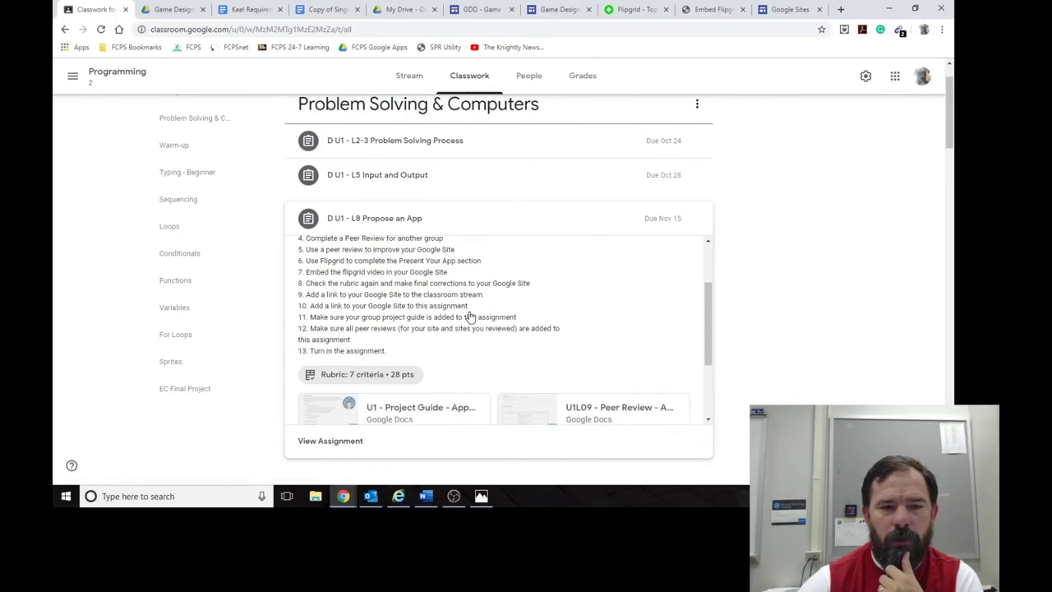
scroll(469, 317, "down", 2)
scroll(463, 332, "up", 2)
scroll(463, 332, "down", 5)
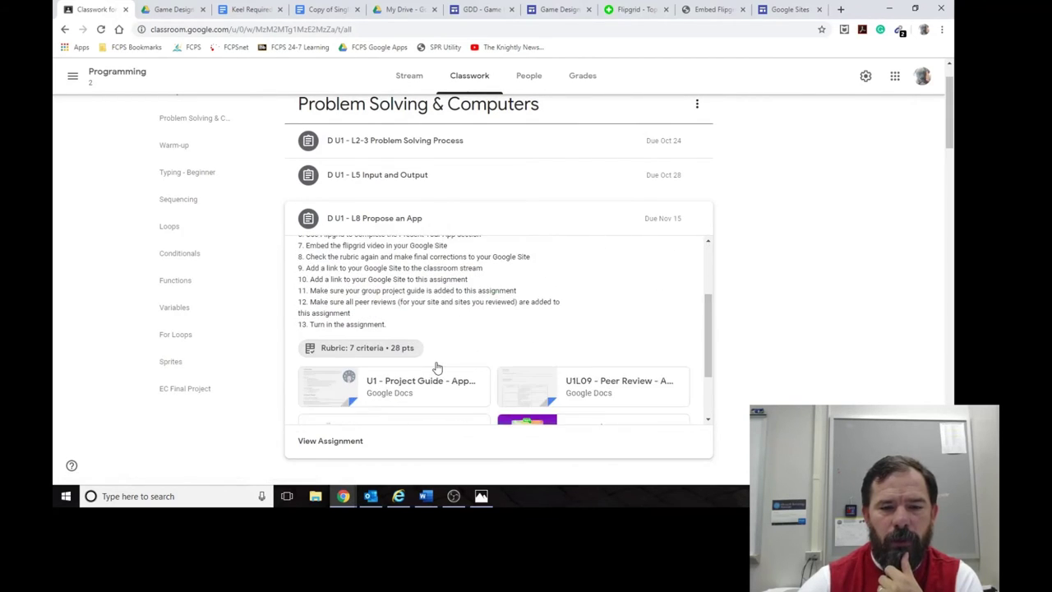
scroll(513, 371, "up", 5)
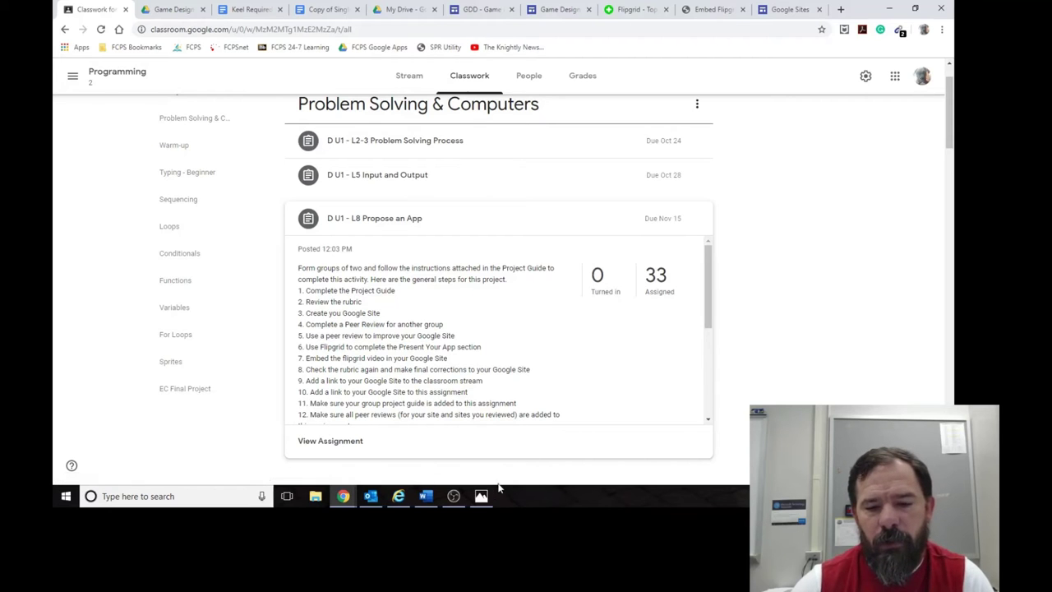
Switch OBS Studio to Scene 2 to show the student's peer-review document.
left_click(454, 496)
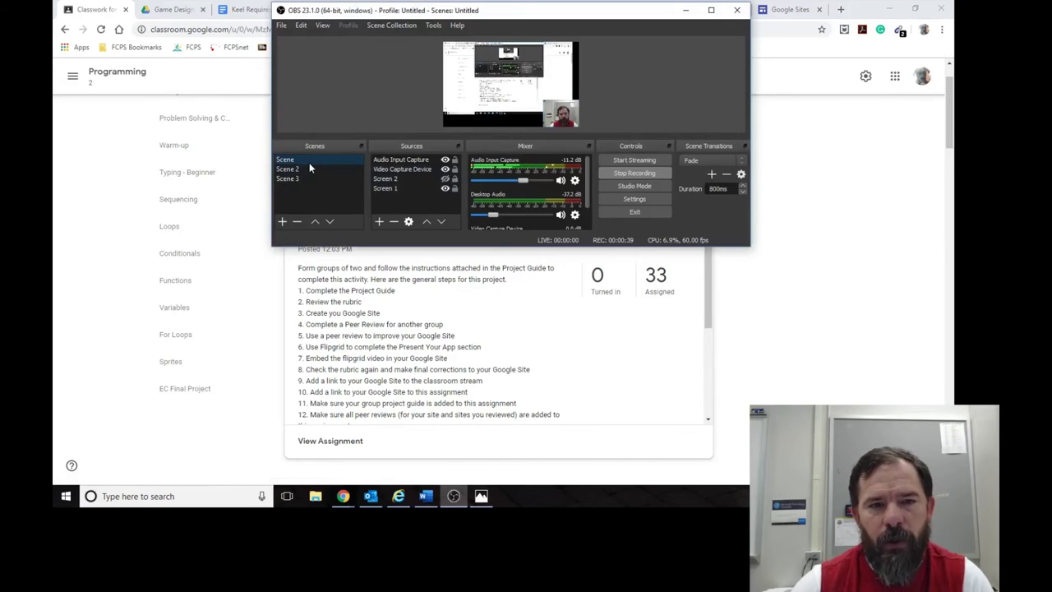
left_click(343, 168)
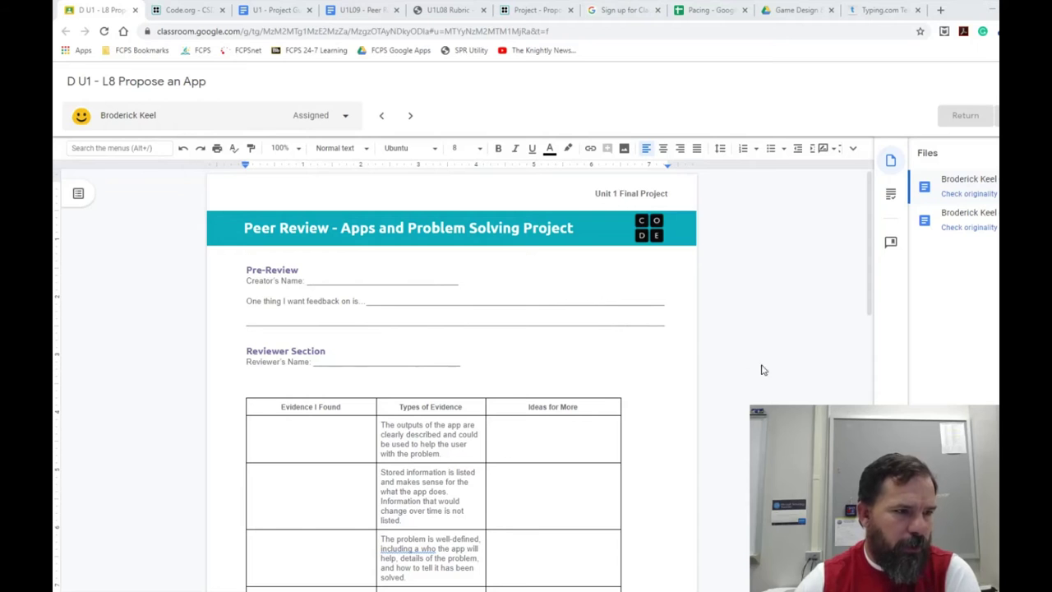
Open the student's second submitted file, the Project Guide.
scroll(705, 395, "down", 12)
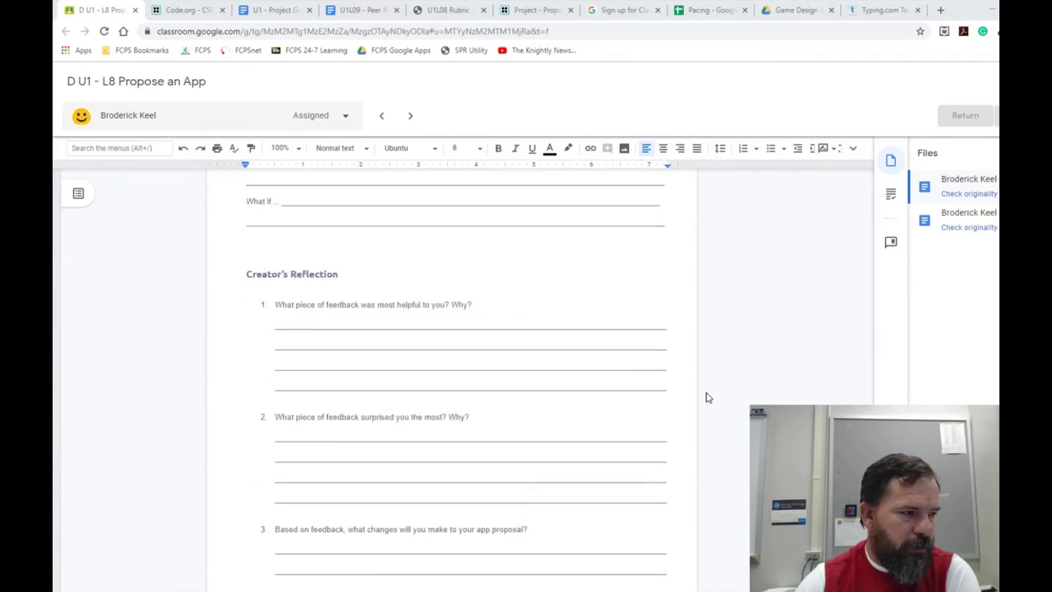
scroll(704, 395, "up", 10)
scroll(704, 395, "up", 2)
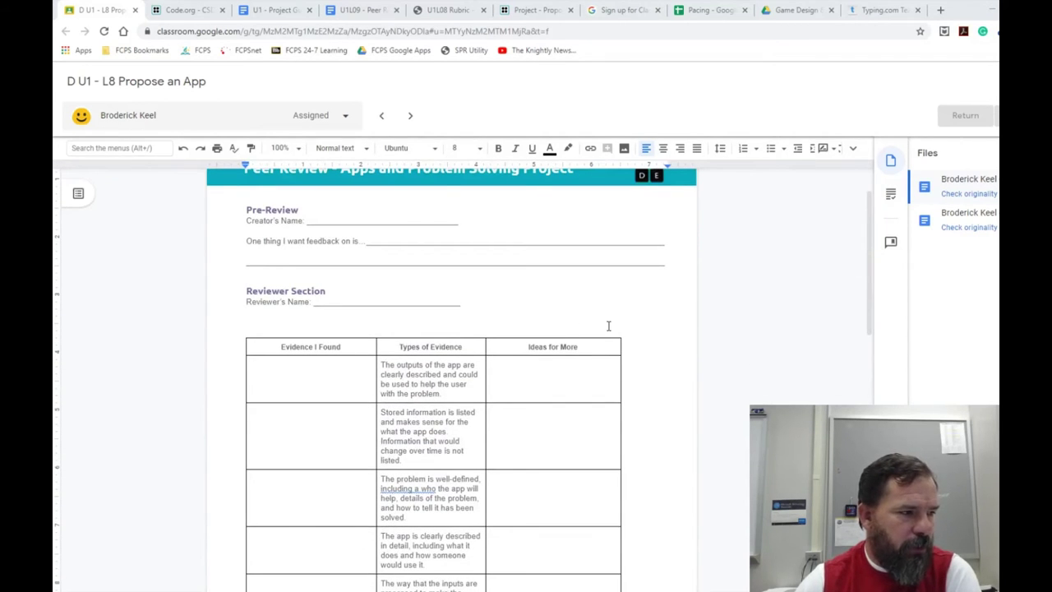
left_click(951, 222)
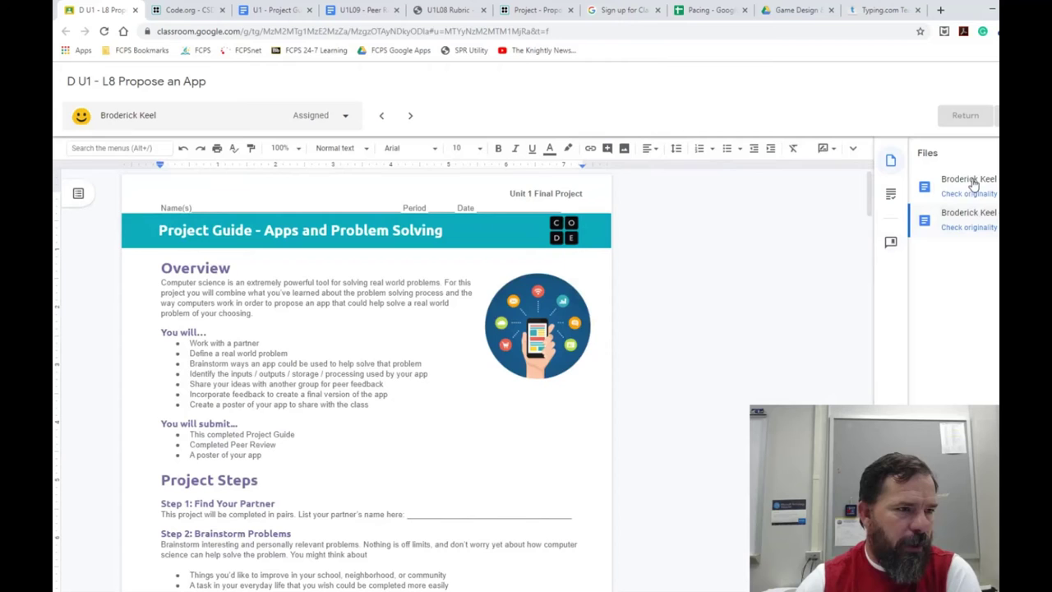
Start a comment on question 2, 'Who does the problem affect?', and browse the comment bank.
scroll(632, 416, "down", 8)
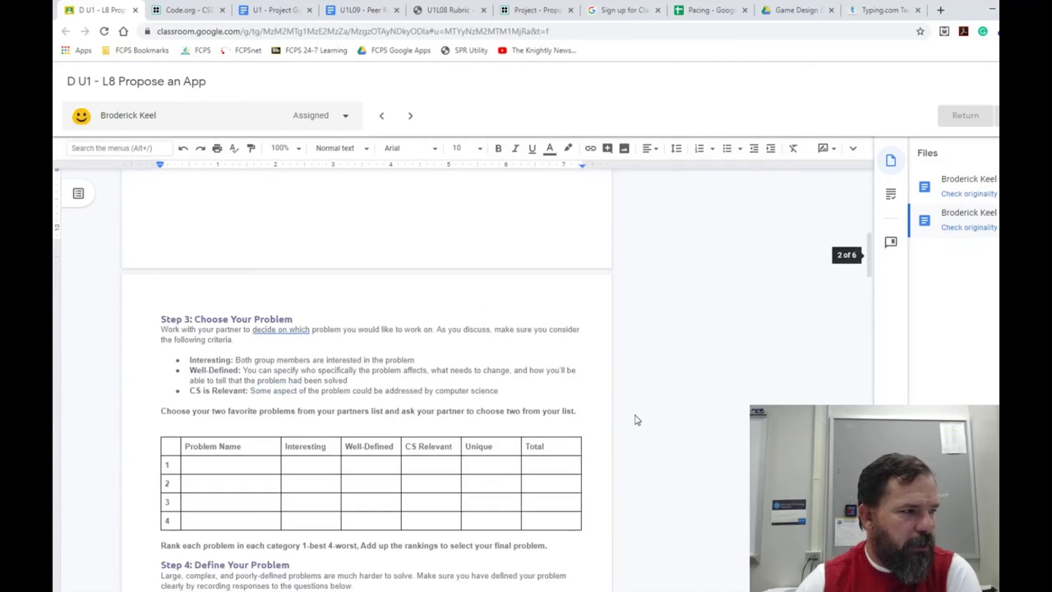
scroll(637, 420, "down", 3)
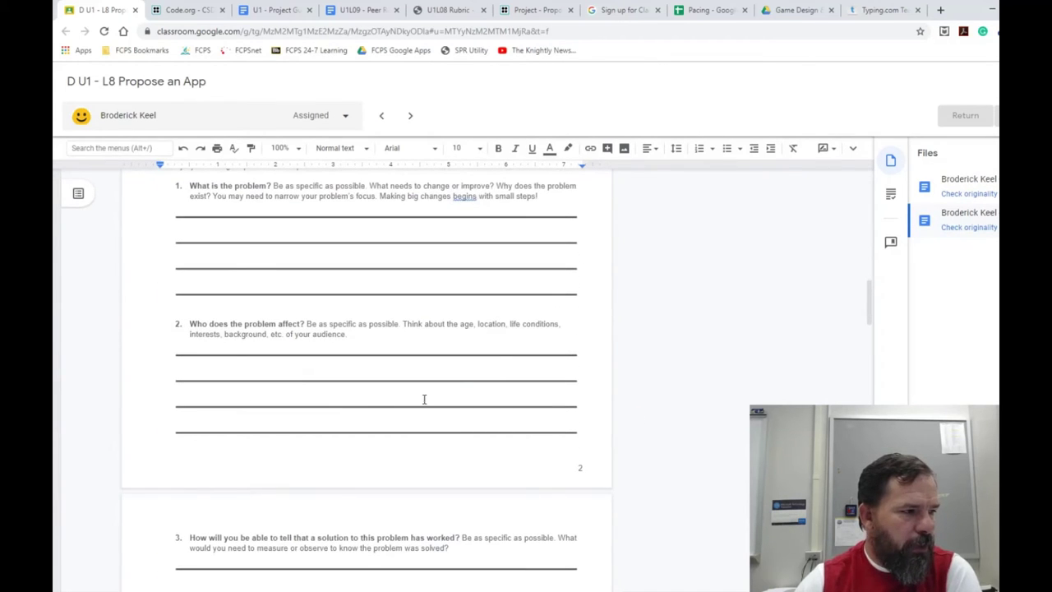
left_click(716, 352)
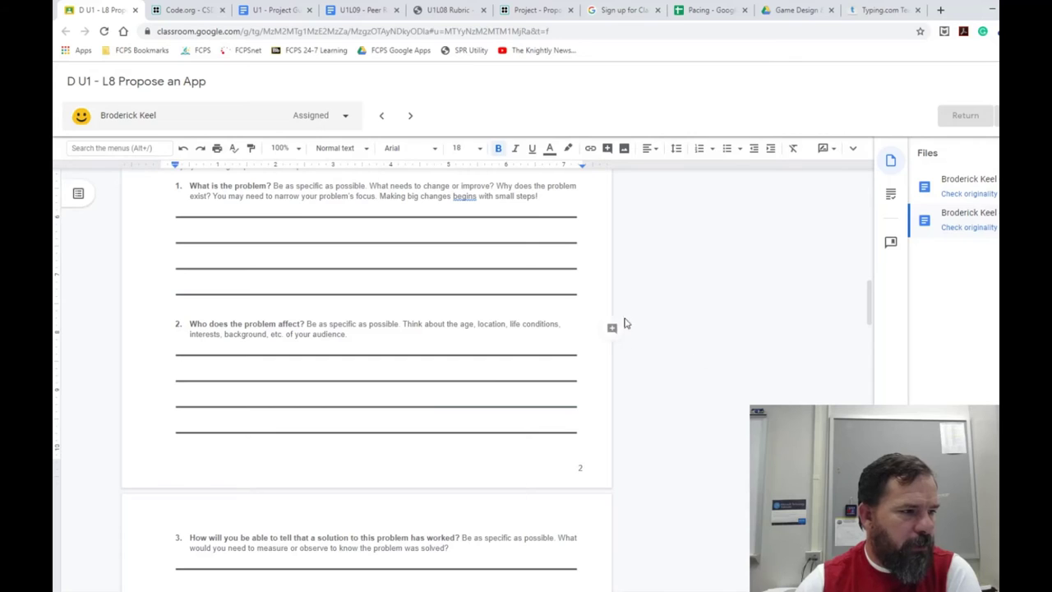
left_click(613, 329)
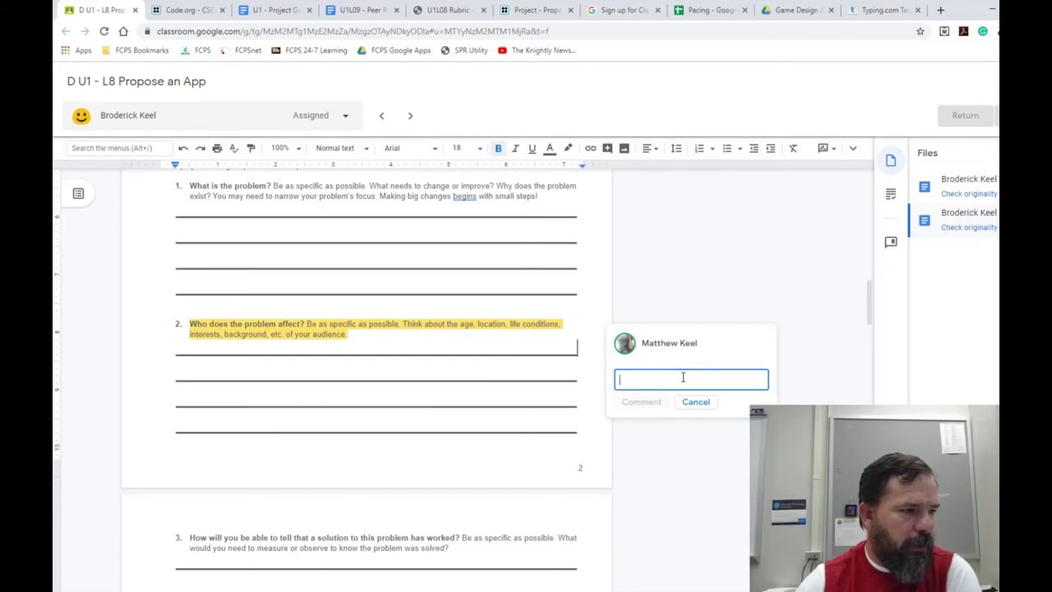
left_click(890, 242)
scroll(965, 370, "down", 2)
scroll(966, 367, "up", 1)
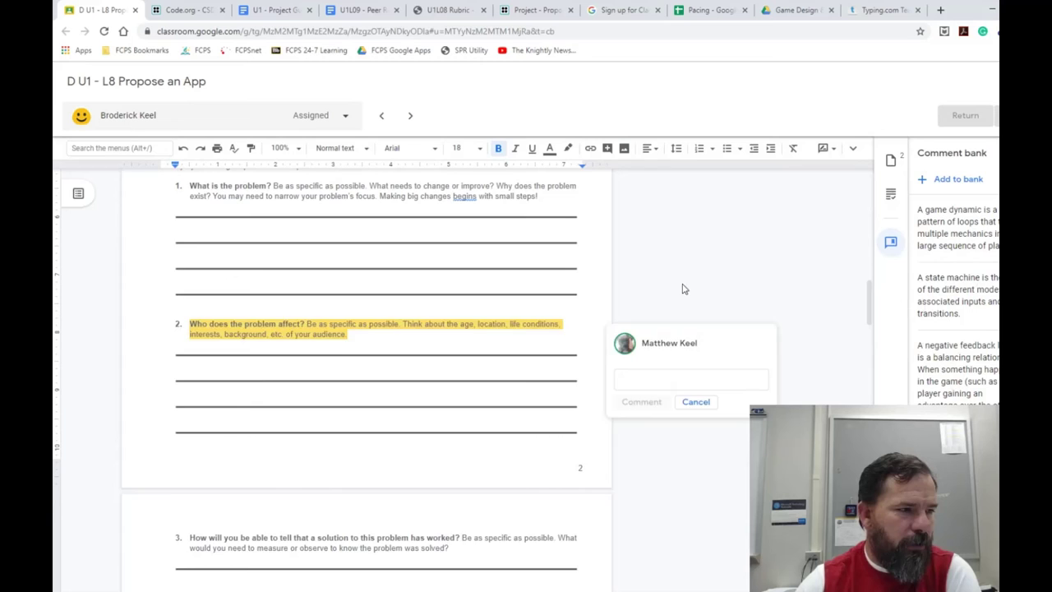
Cancel the empty question 2 comment and show the rubric panel beside the Project Guide.
left_click(695, 401)
scroll(735, 408, "down", 3)
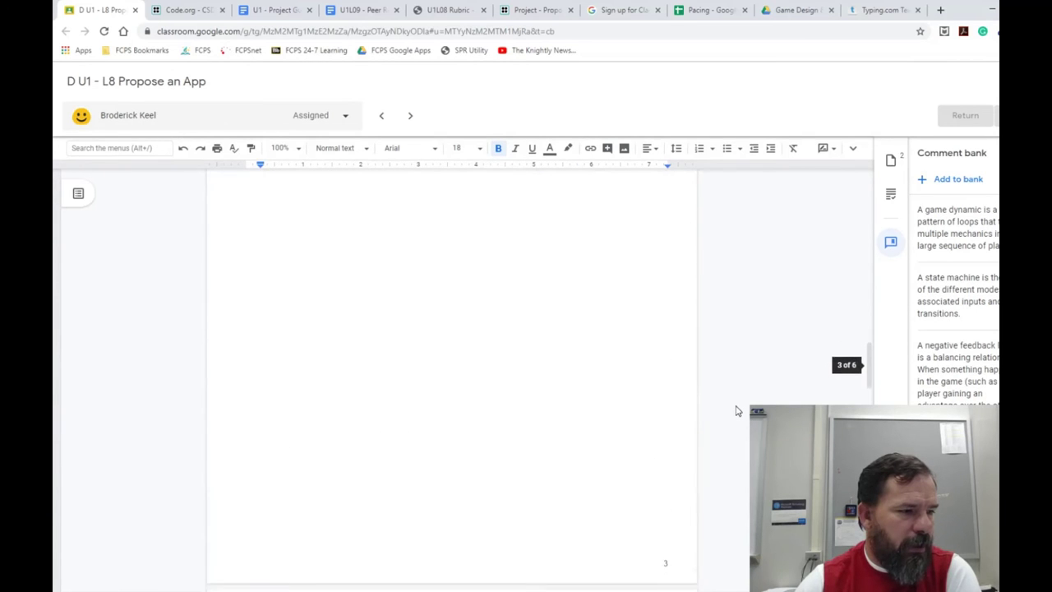
scroll(736, 403, "up", 5)
scroll(737, 397, "down", 5)
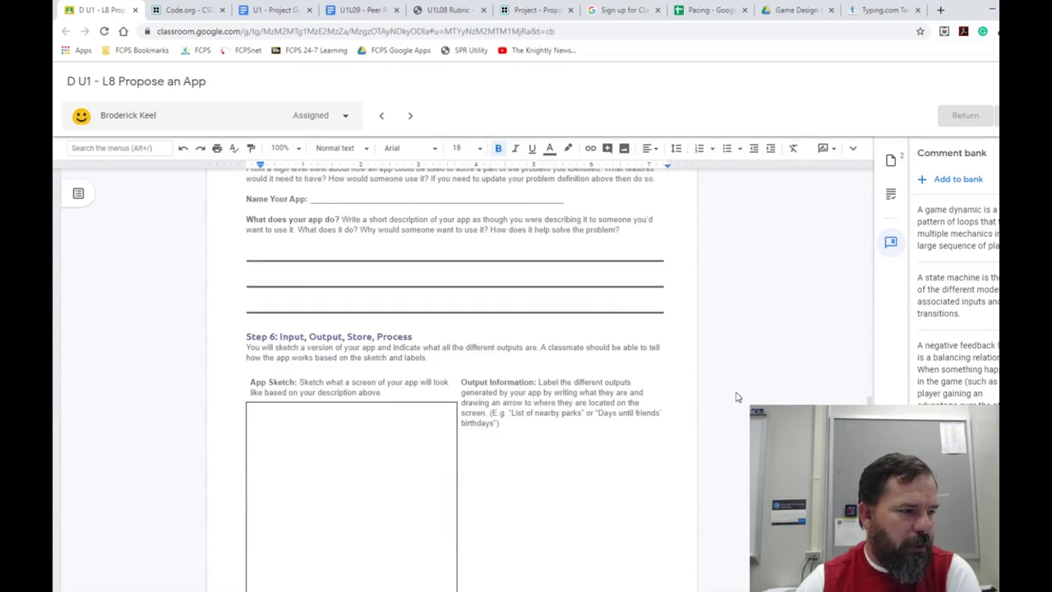
scroll(737, 397, "up", 5)
scroll(737, 397, "up", 10)
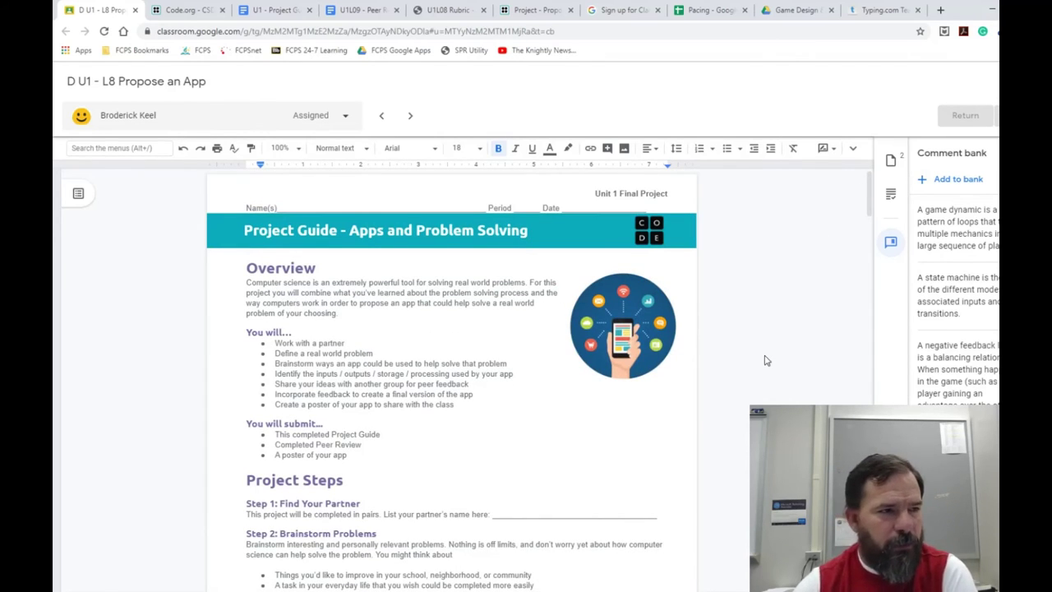
left_click(890, 160)
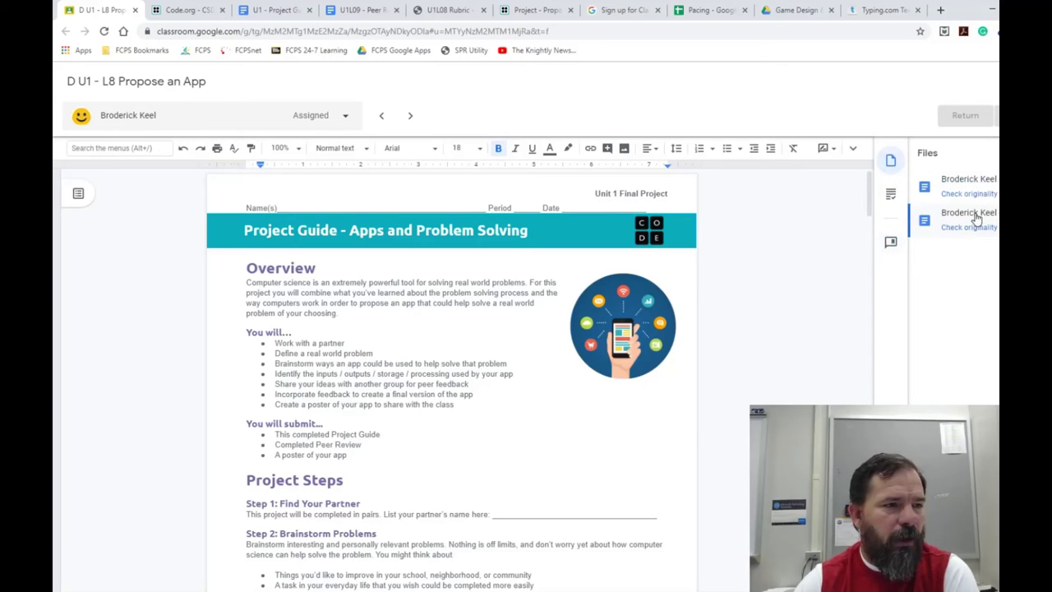
left_click(890, 202)
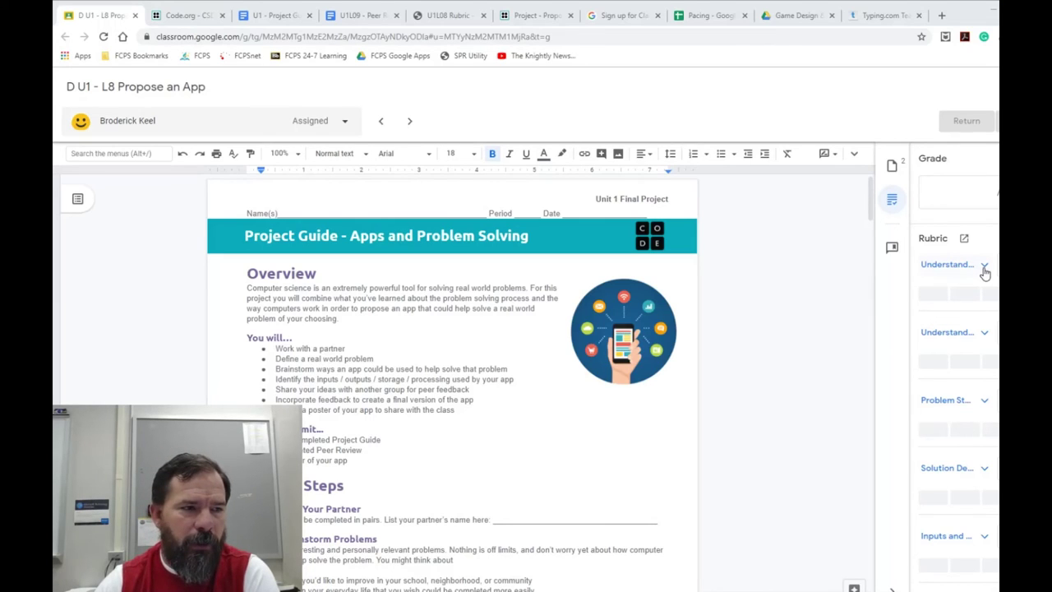
Preview the first two criteria's level descriptions, then open the 28-point rubric in a new tab.
left_click(984, 265)
left_click(983, 265)
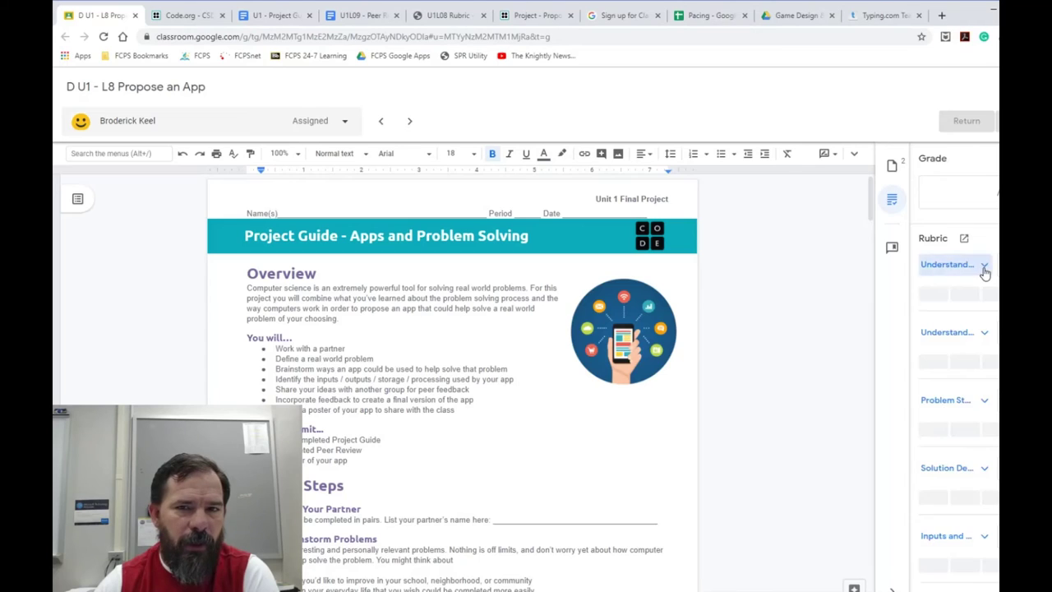
left_click(984, 266)
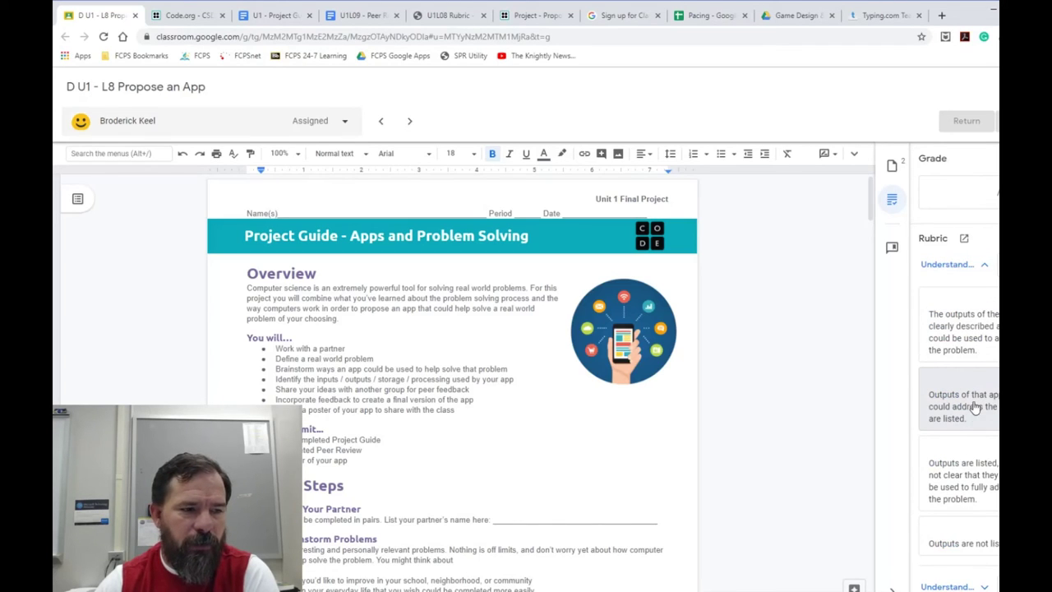
left_click(963, 268)
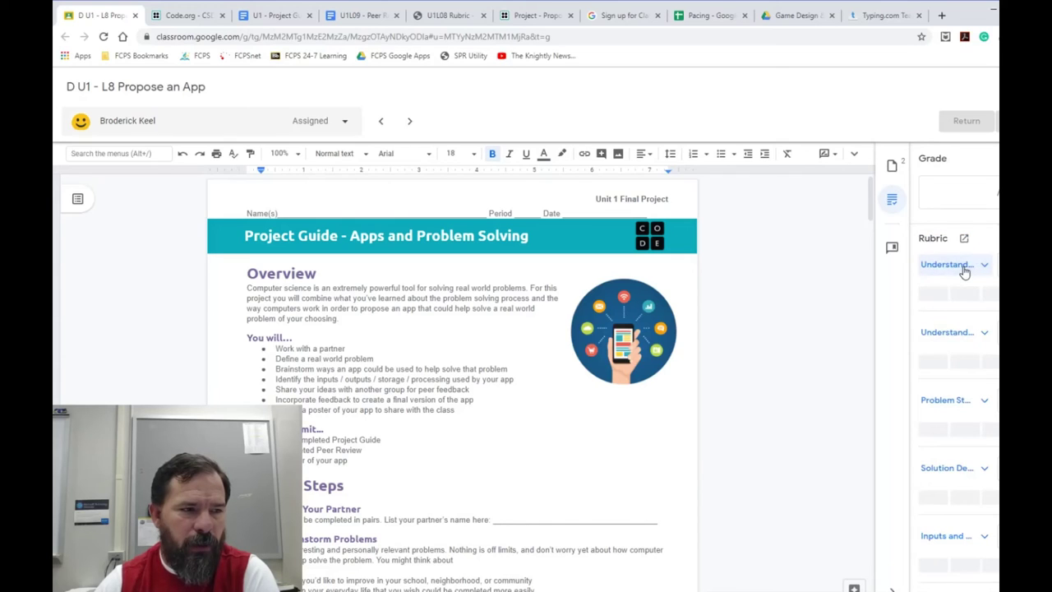
left_click(958, 333)
left_click(958, 333)
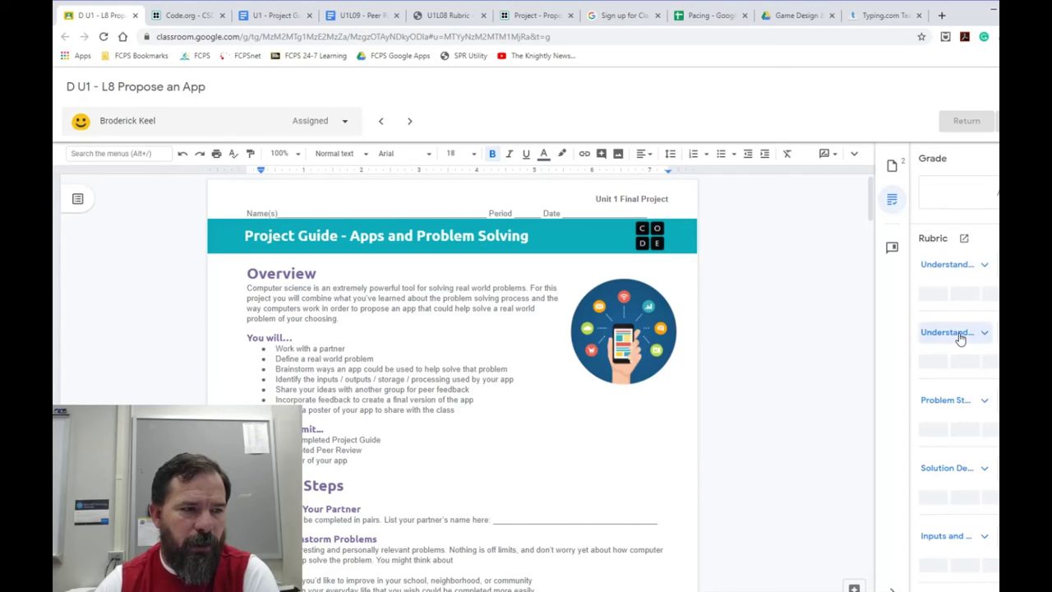
left_click(965, 242)
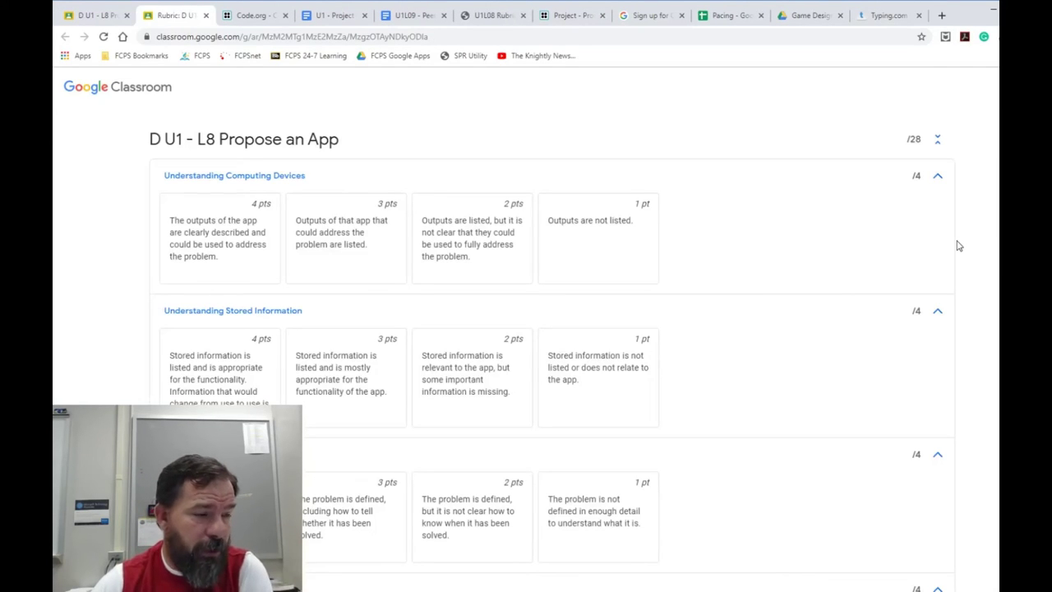
Detach the Rubric tab into its own window and switch OBS to the grading scene.
left_click_drag(172, 19, 994, 226)
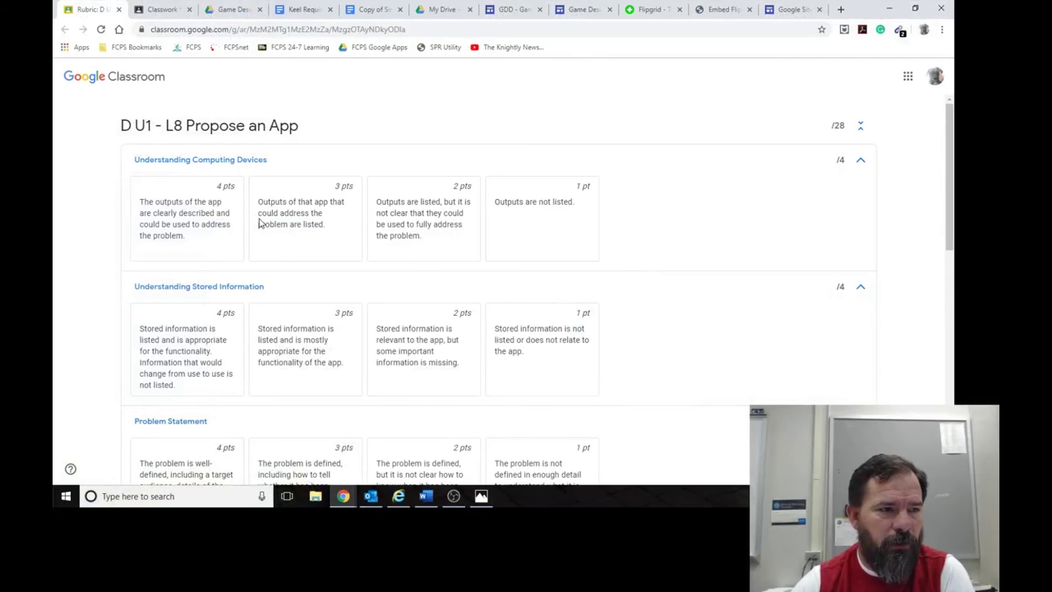
left_click(454, 495)
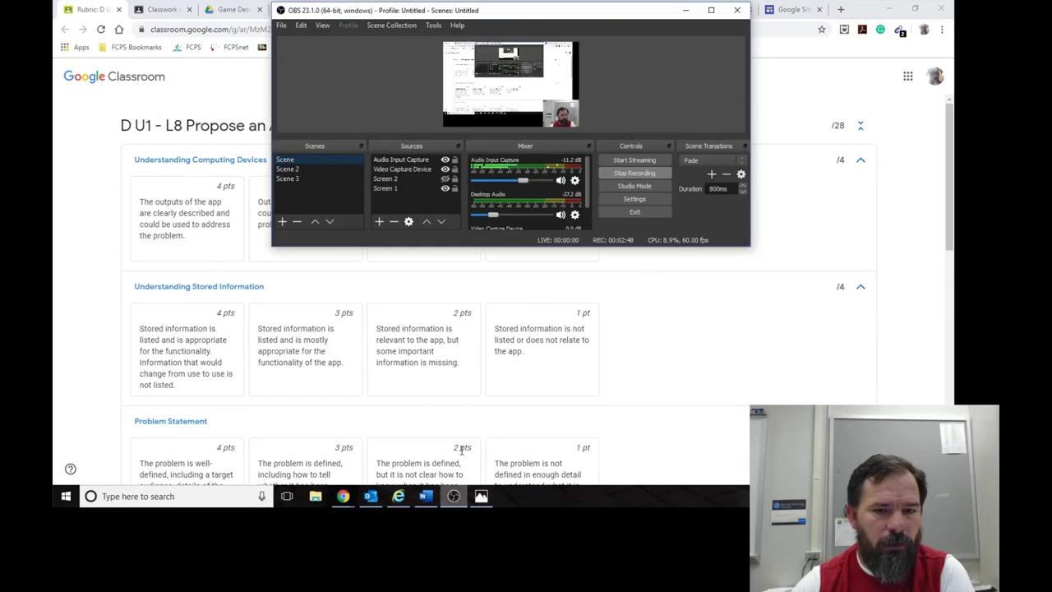
left_click(311, 170)
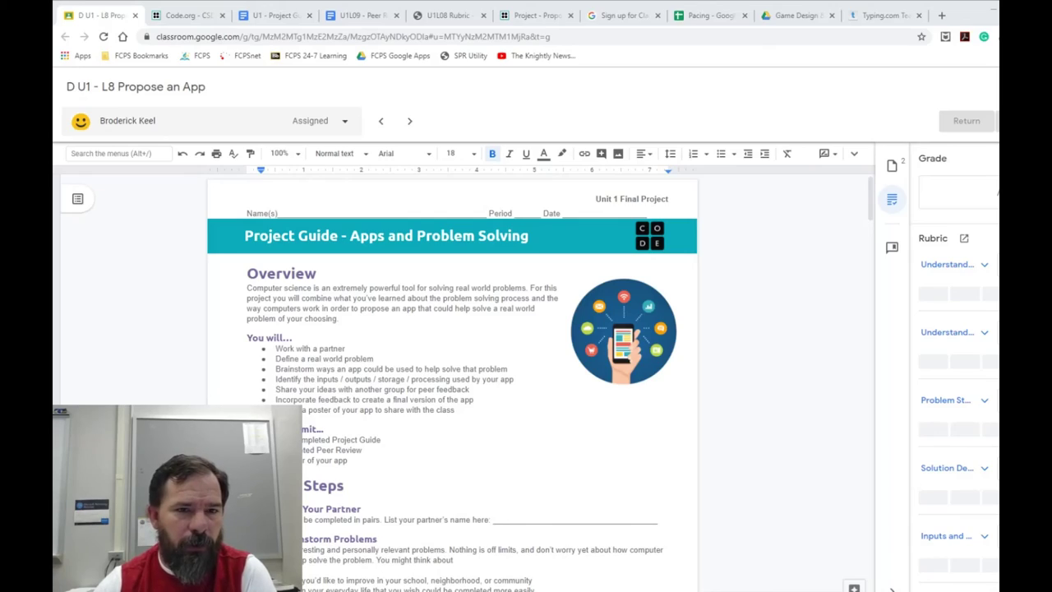
Switch OBS to the grading scene, give Understanding Computing Devices its top level, and start a private comment.
left_click(305, 160)
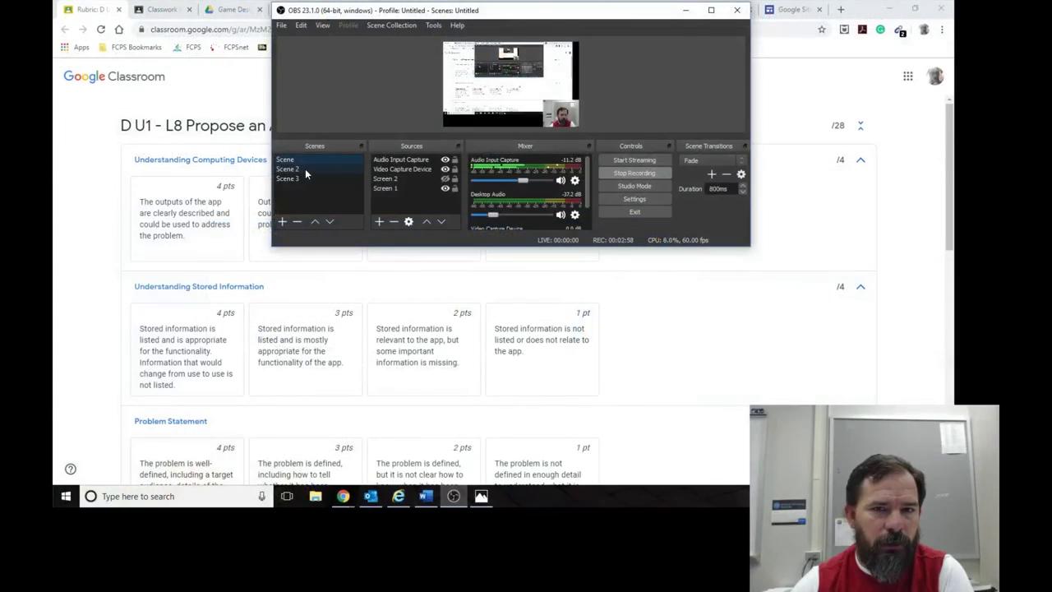
left_click(305, 169)
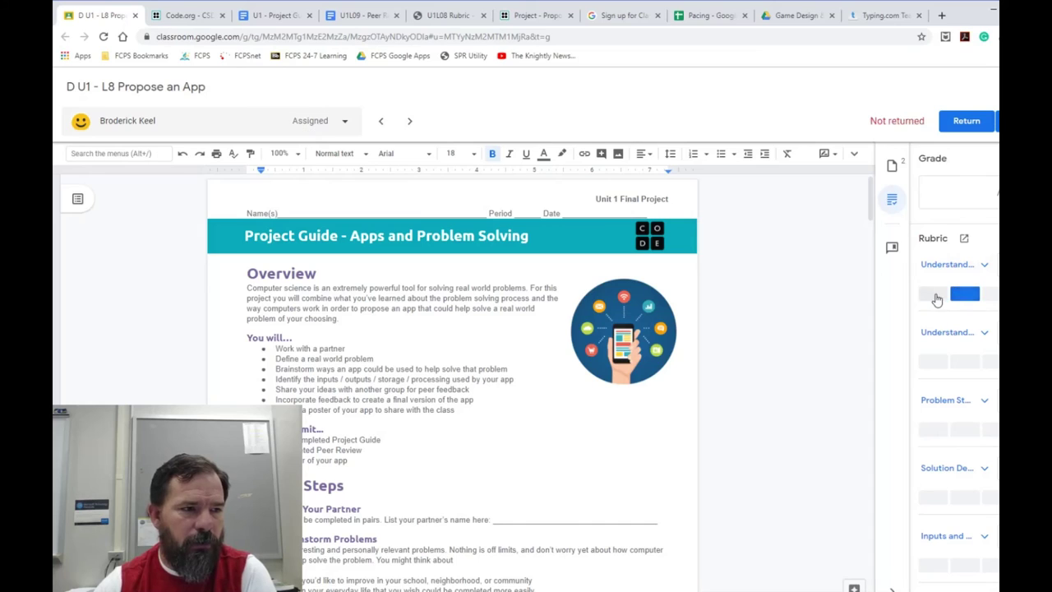
left_click(934, 293)
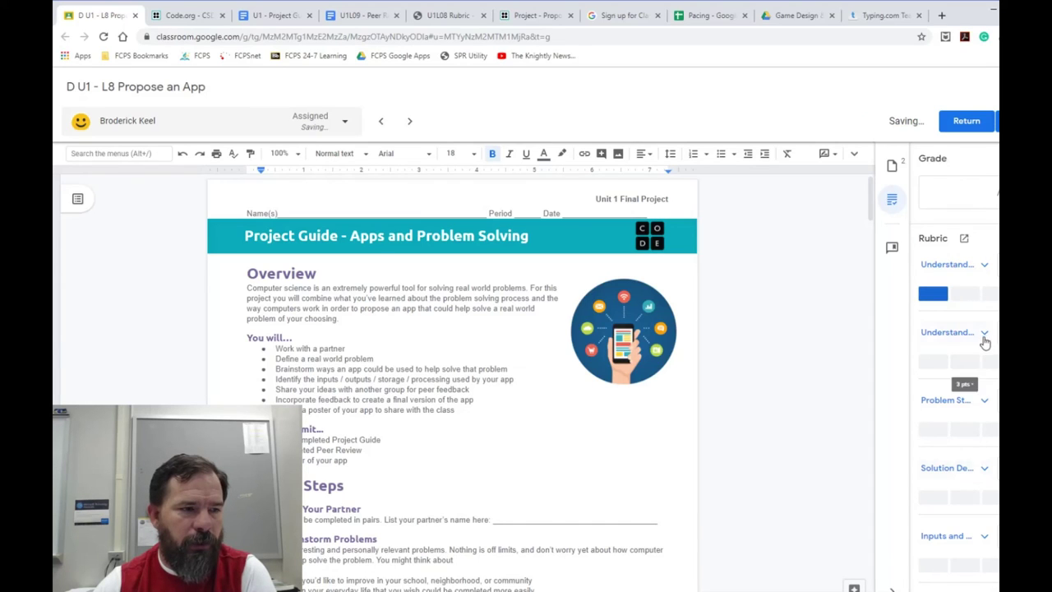
scroll(990, 406, "down", 3)
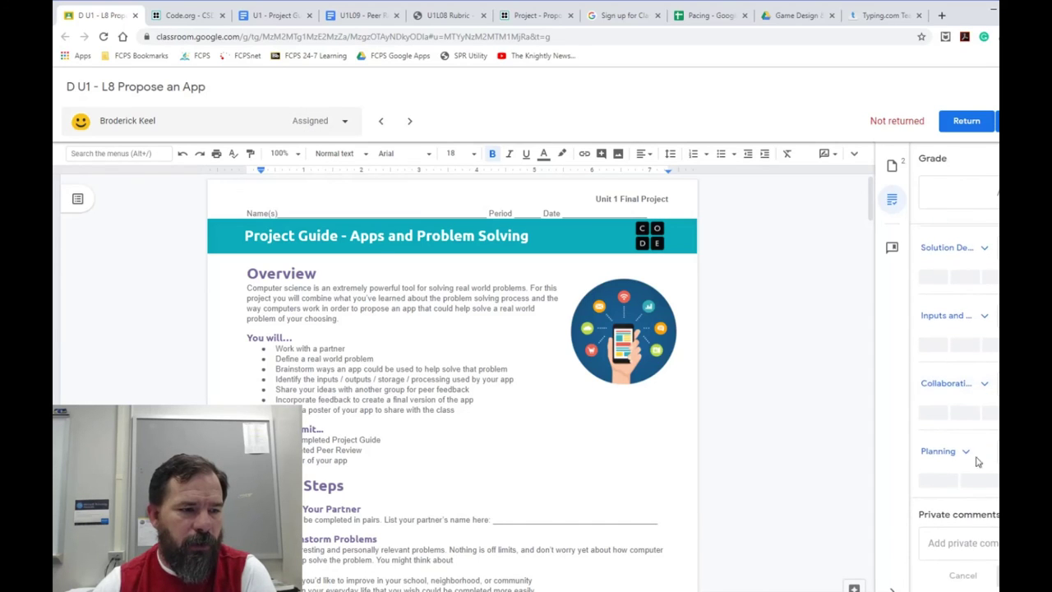
left_click(955, 549)
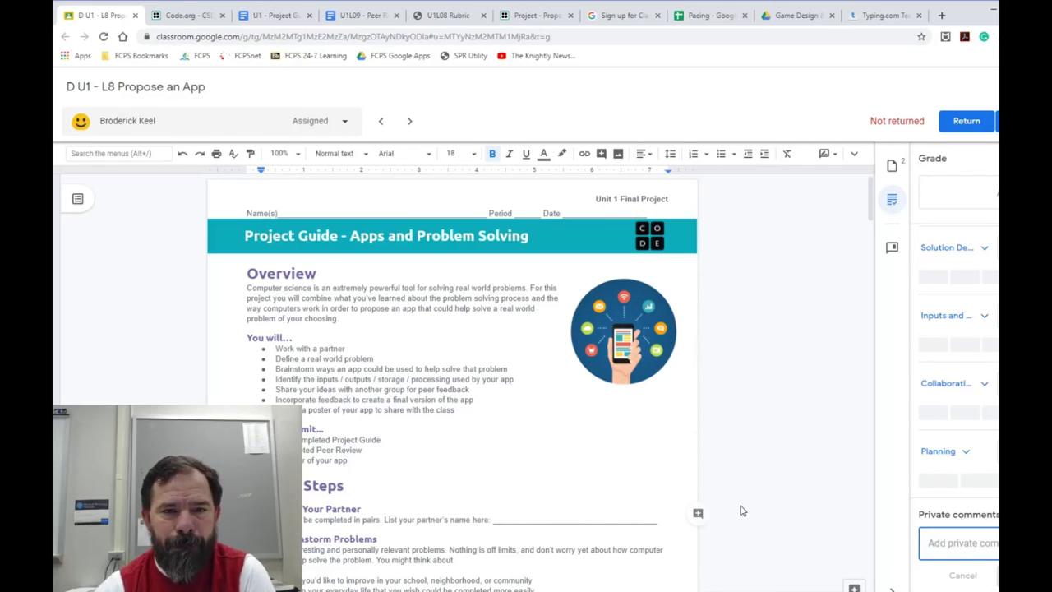
Delete the existing grade of 27 from the student's Grade box and save it empty.
scroll(934, 427, "up", 3)
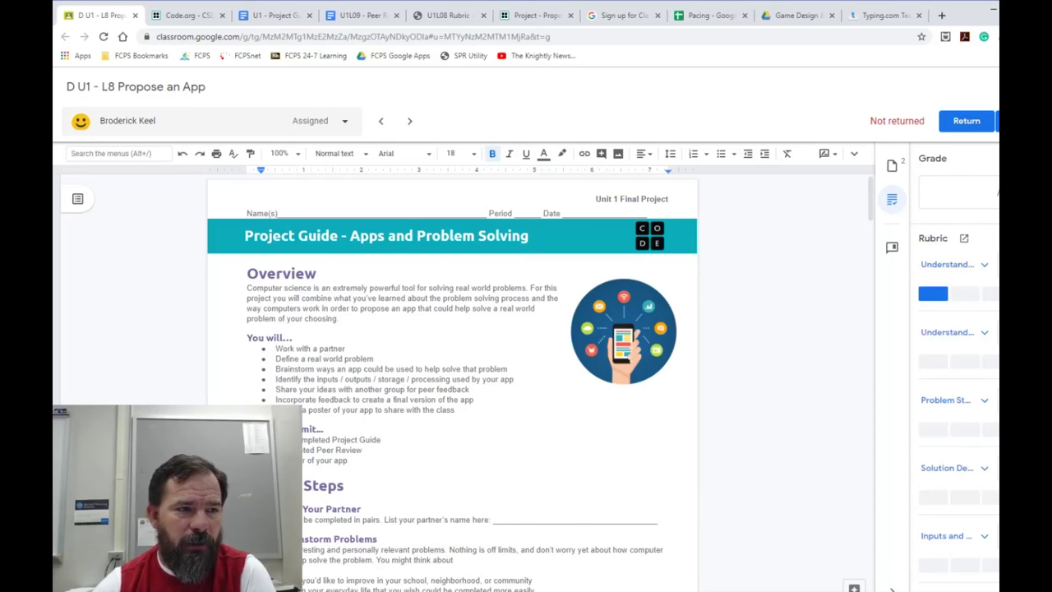
left_click(993, 194)
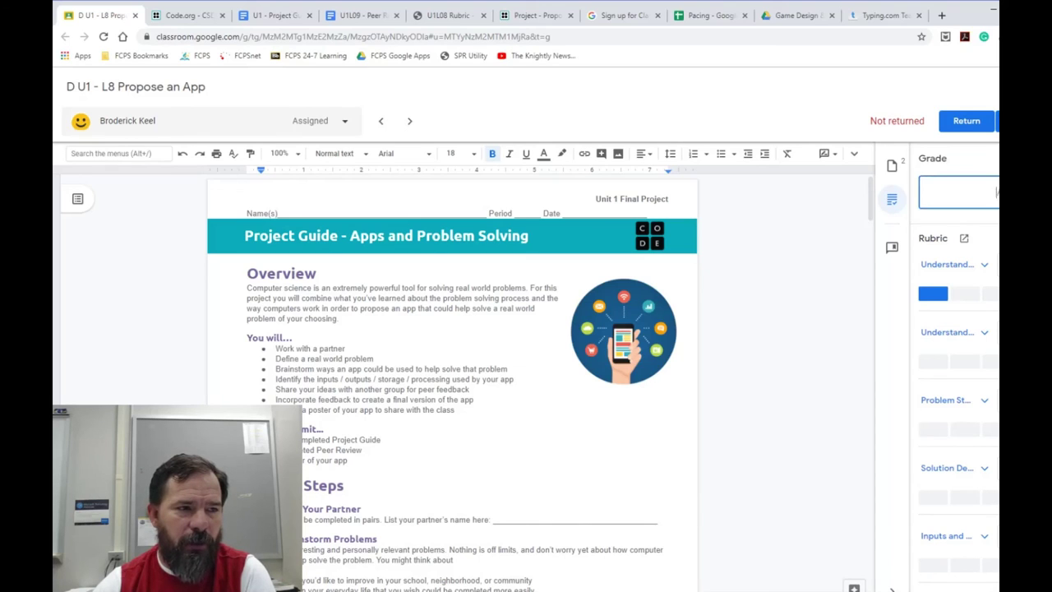
left_click(998, 193)
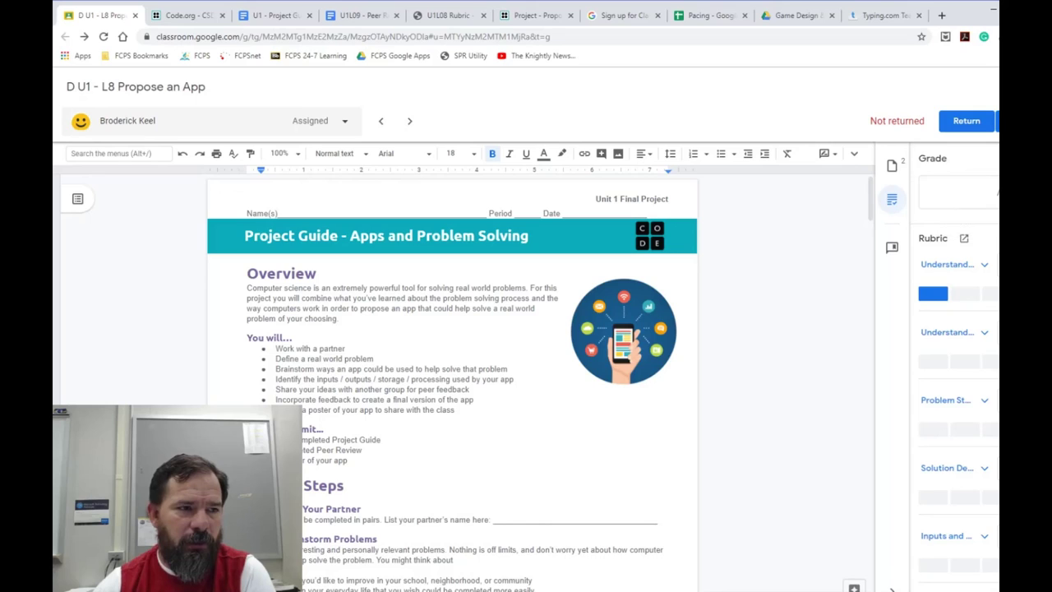
left_click(984, 191)
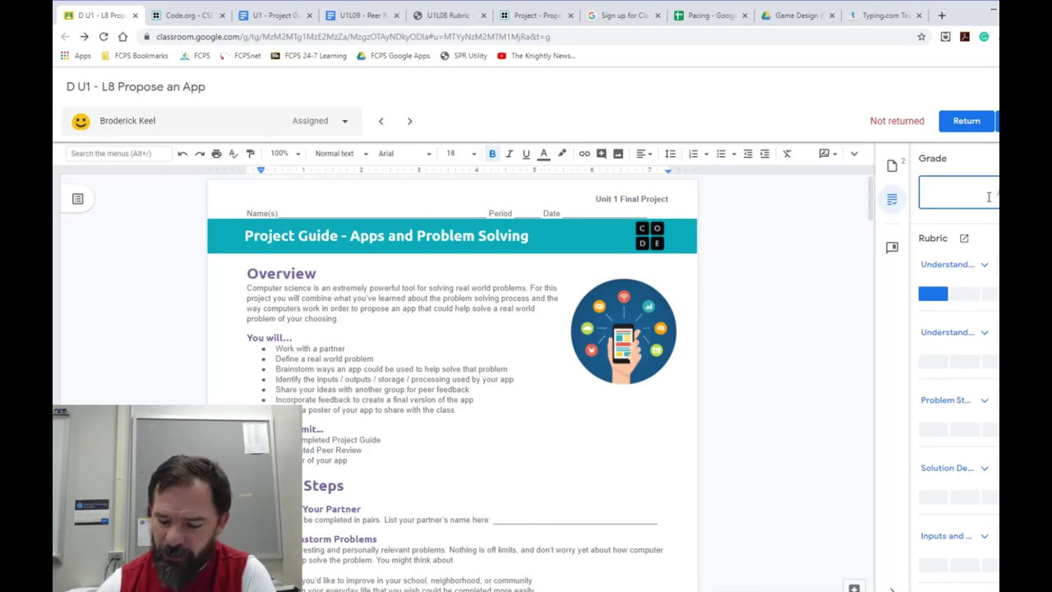
key("BackSpace")
key("BackSpace")
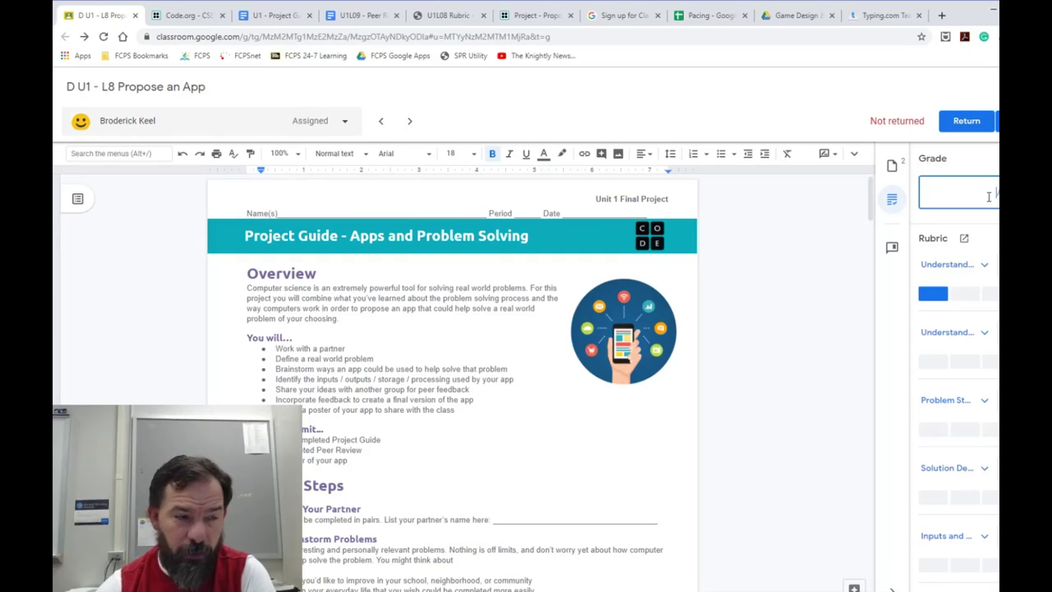
key("Return")
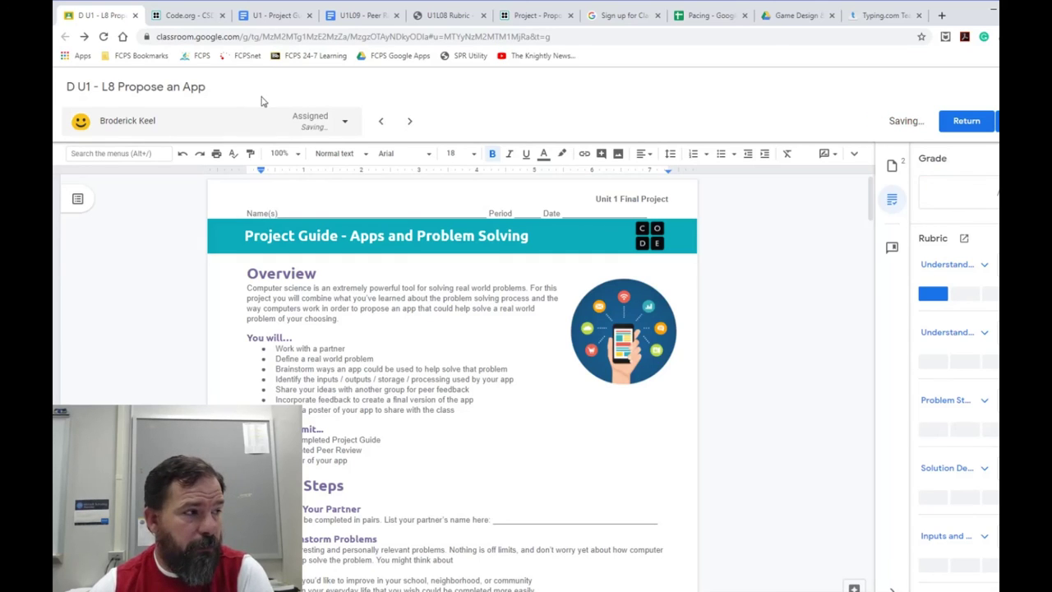